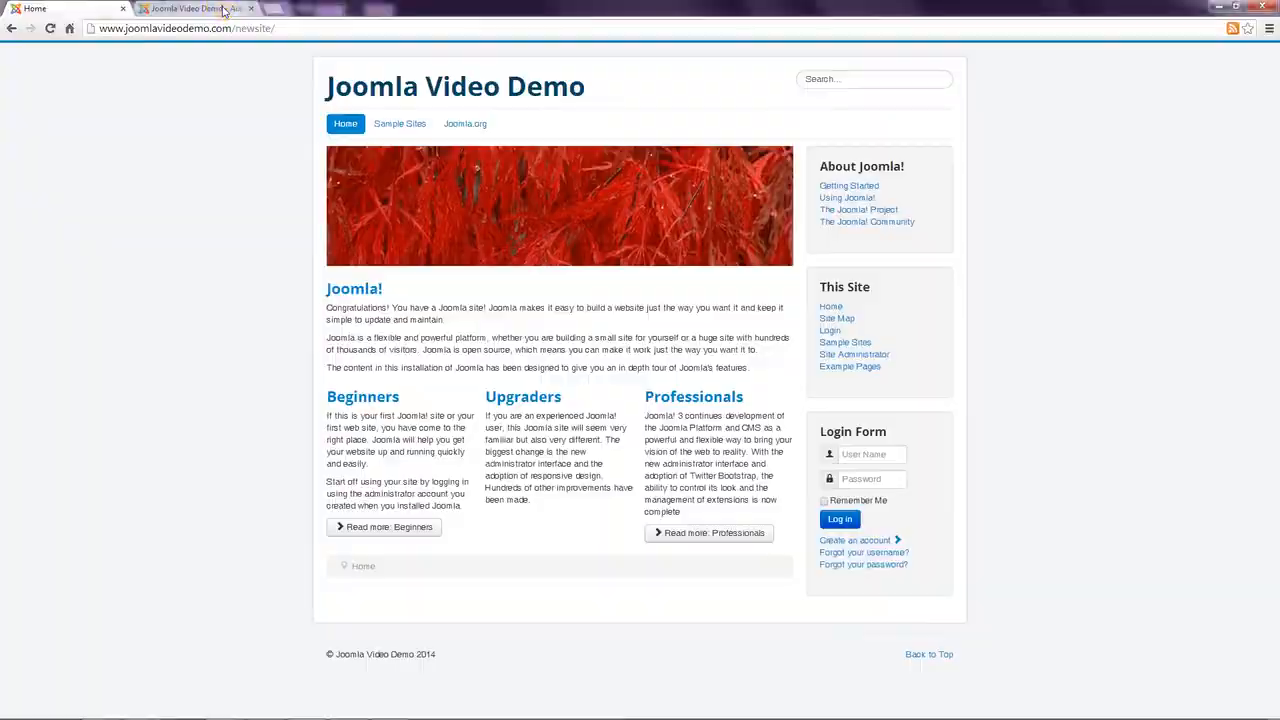
Log in to the site's administrator area with the filled-in credentials and open the Main Menu's list of items.
left_click(224, 10)
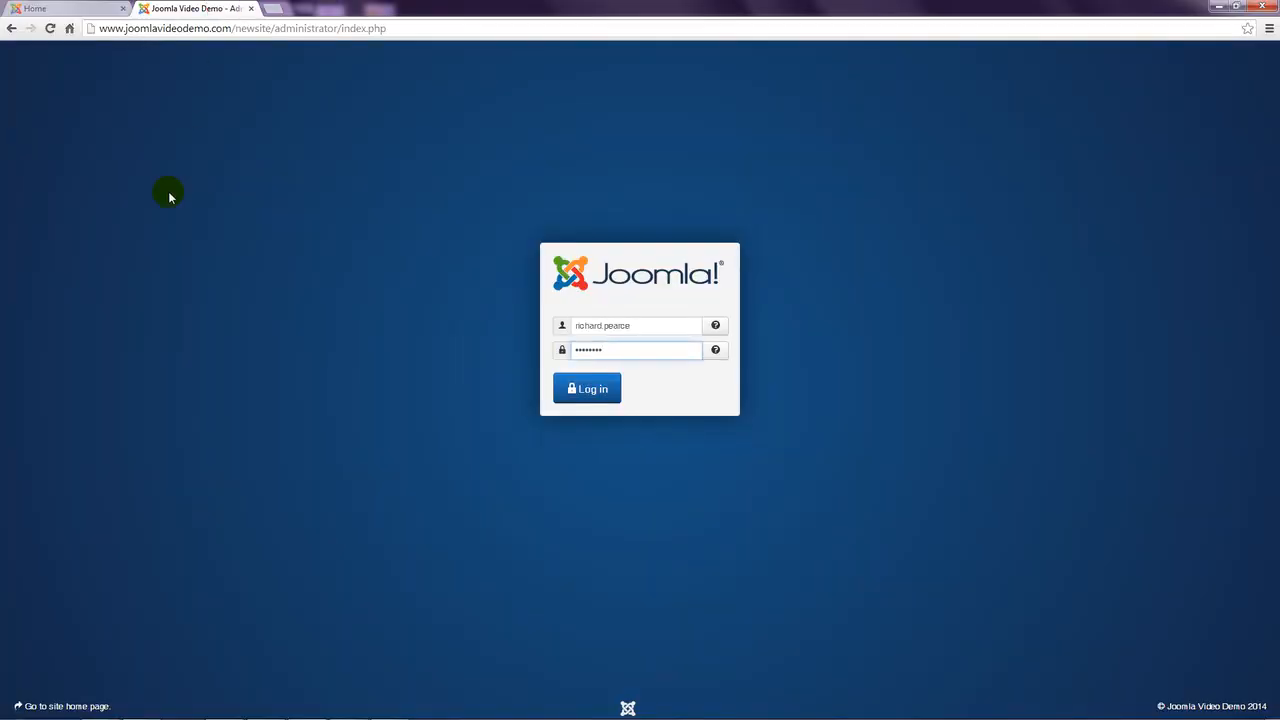
left_click(584, 389)
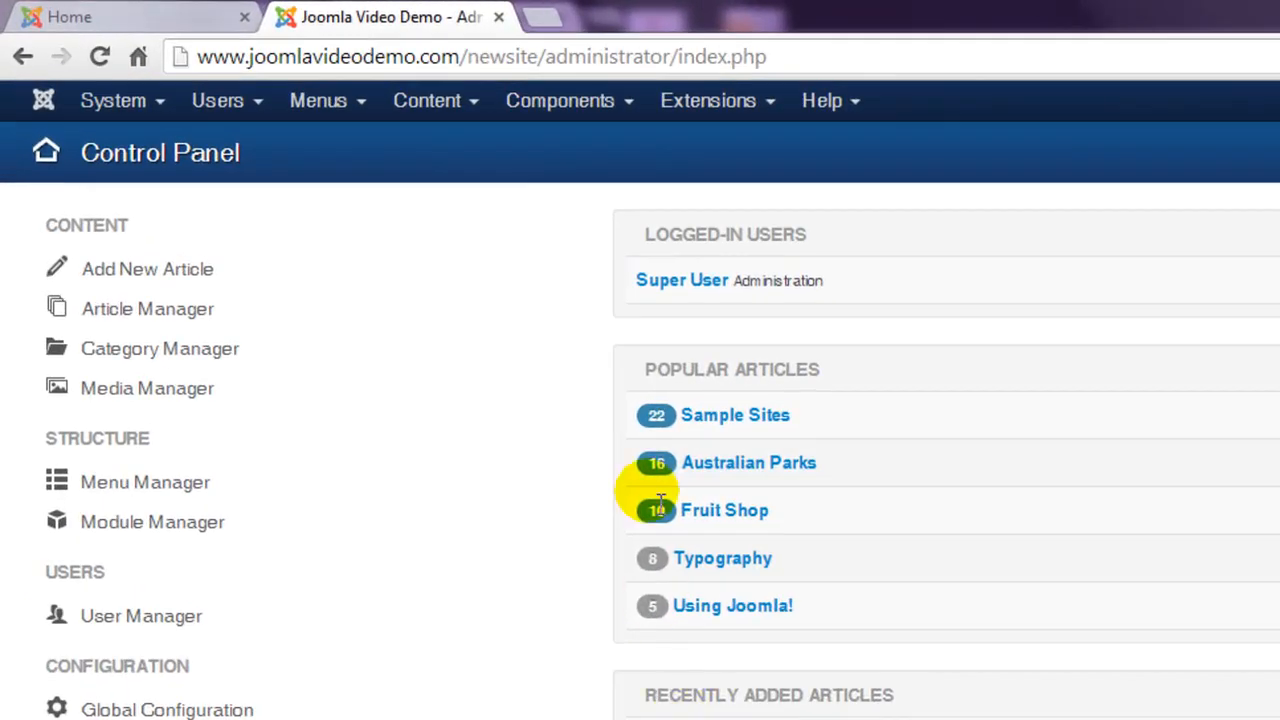
left_click(333, 110)
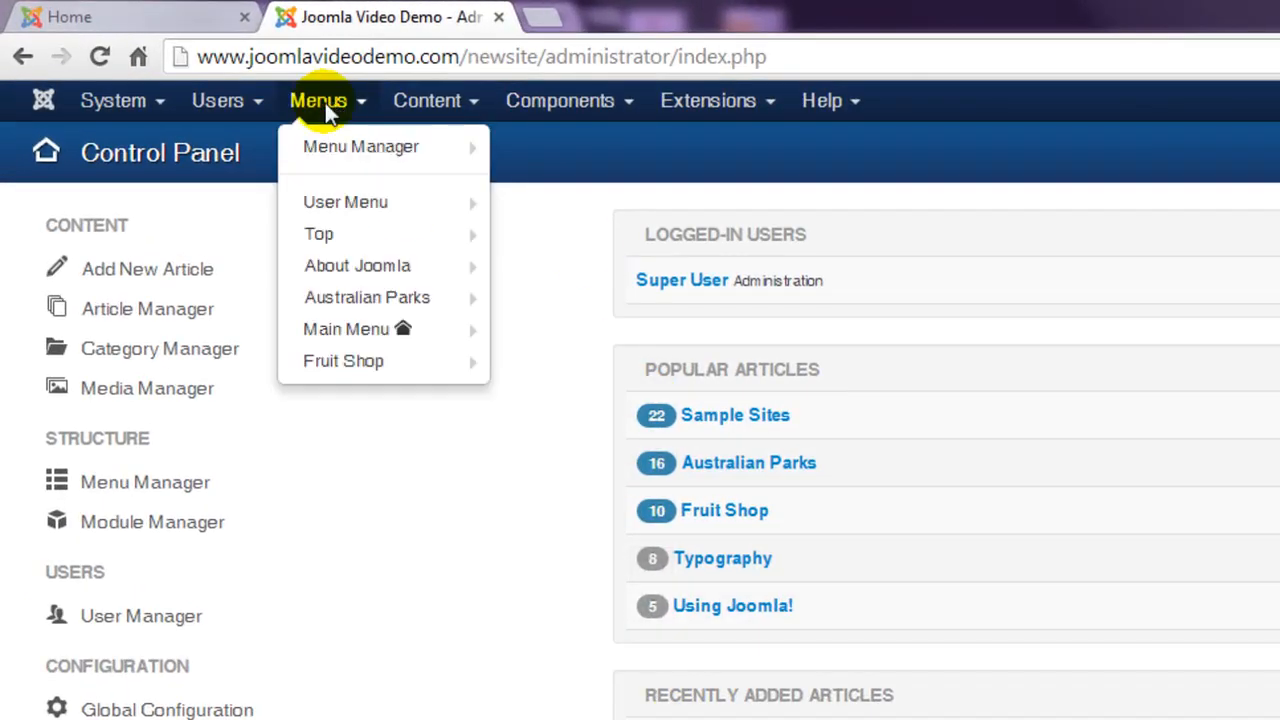
left_click(362, 331)
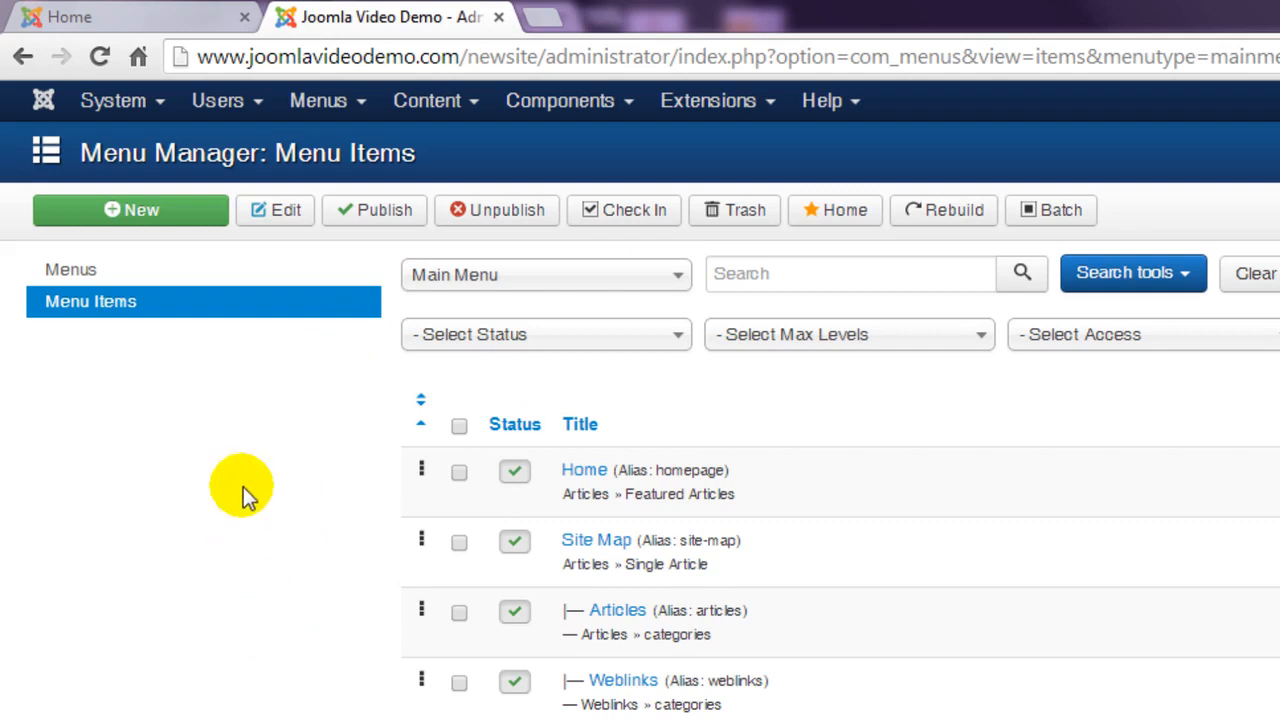
Add a new menu item to the Main Menu with the title "The Geography of Sydney".
left_click(215, 218)
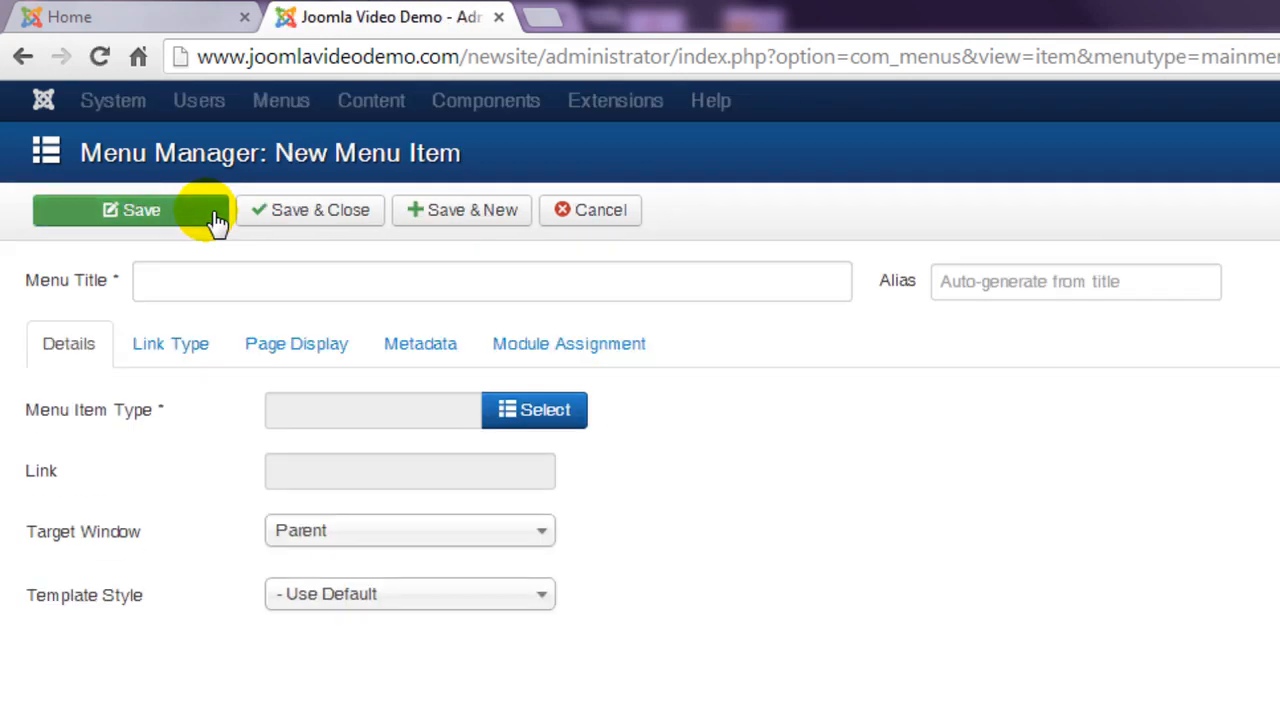
left_click(205, 292)
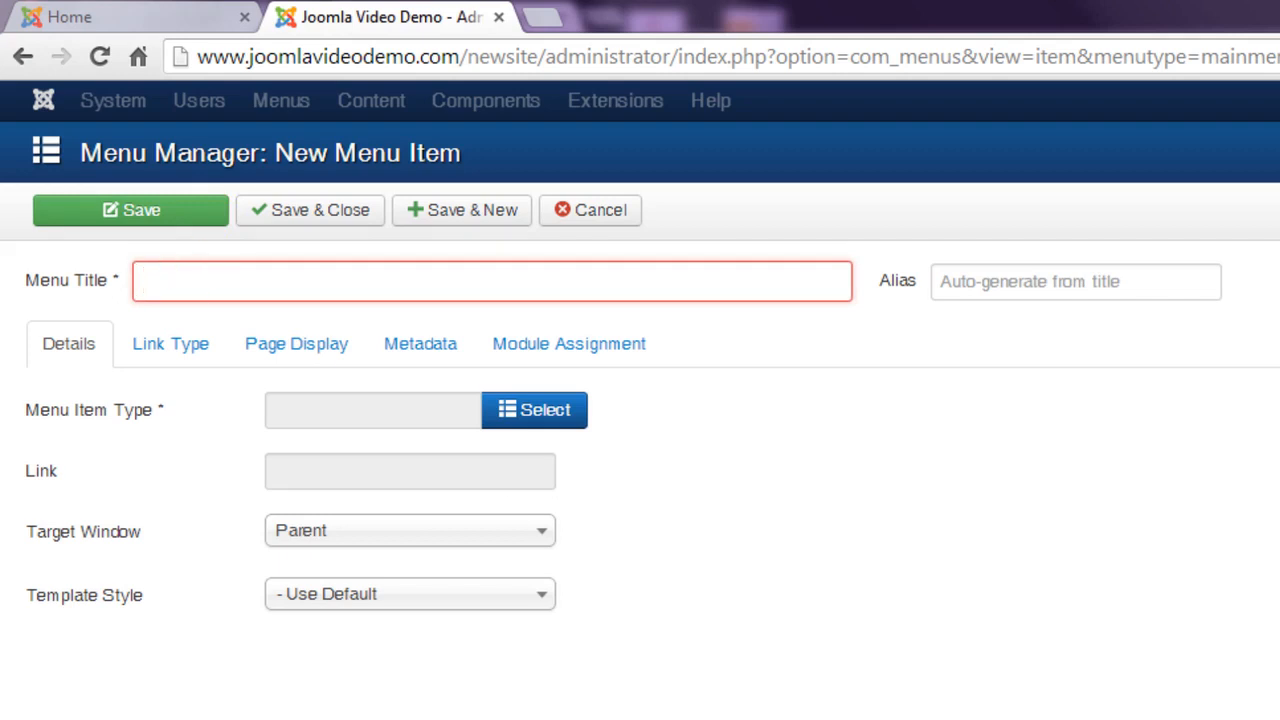
type("T")
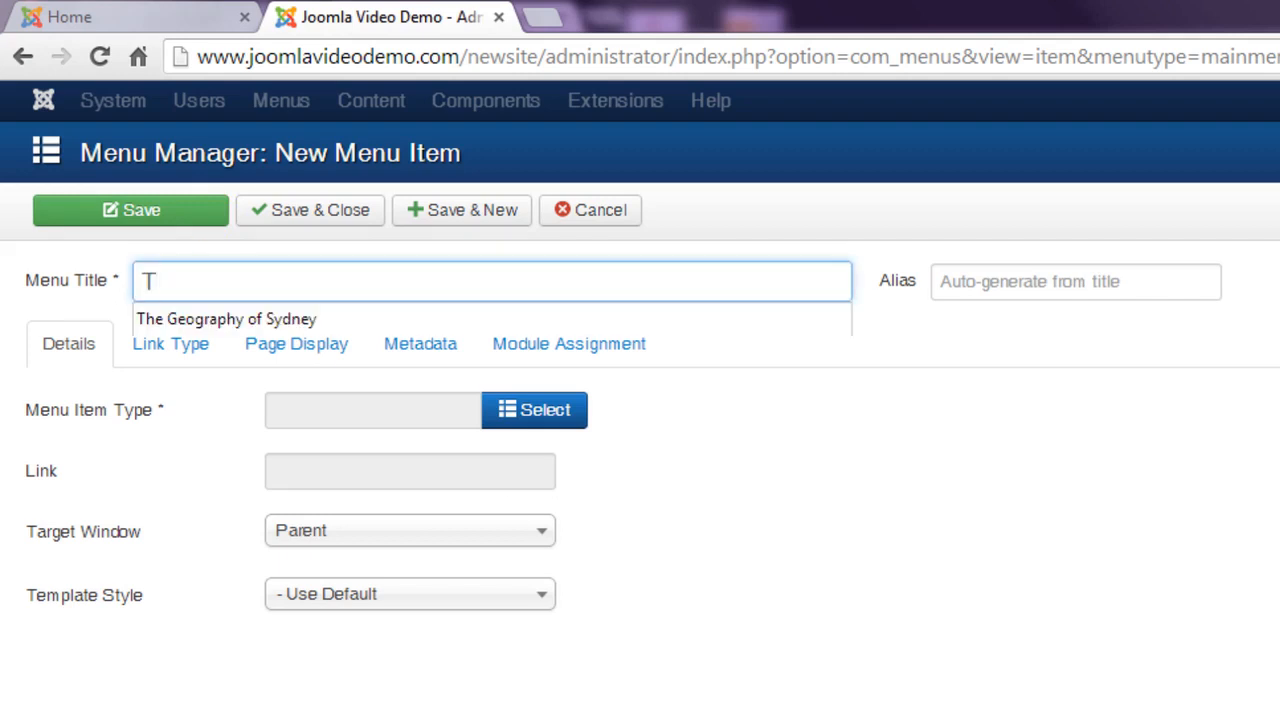
key("Down")
key("Return")
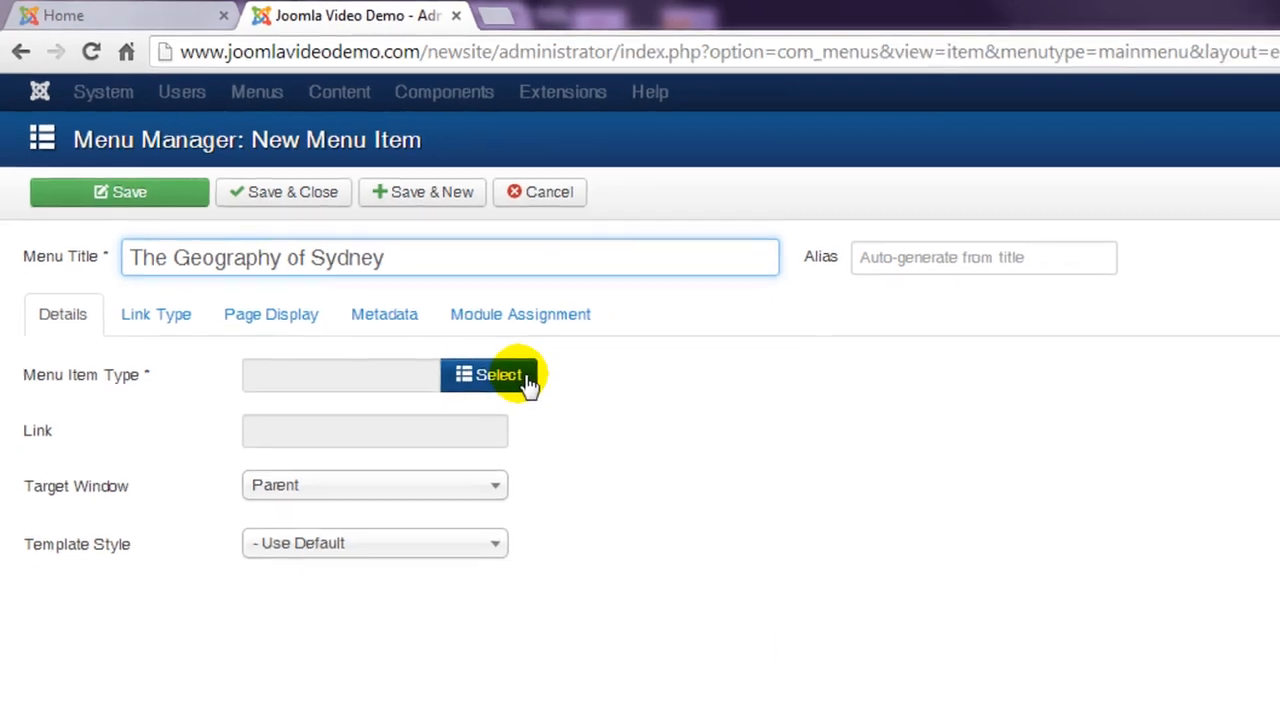
Set the menu item type to Single Article from the Articles group.
left_click(424, 306)
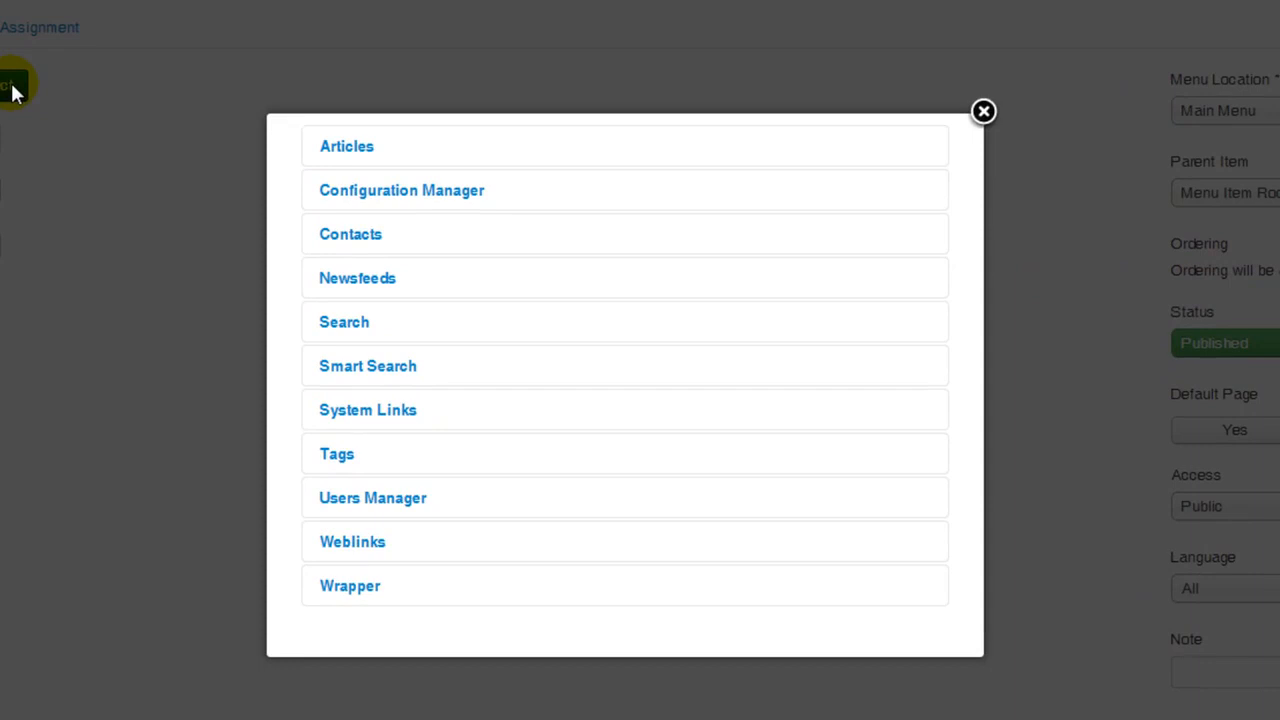
left_click(347, 146)
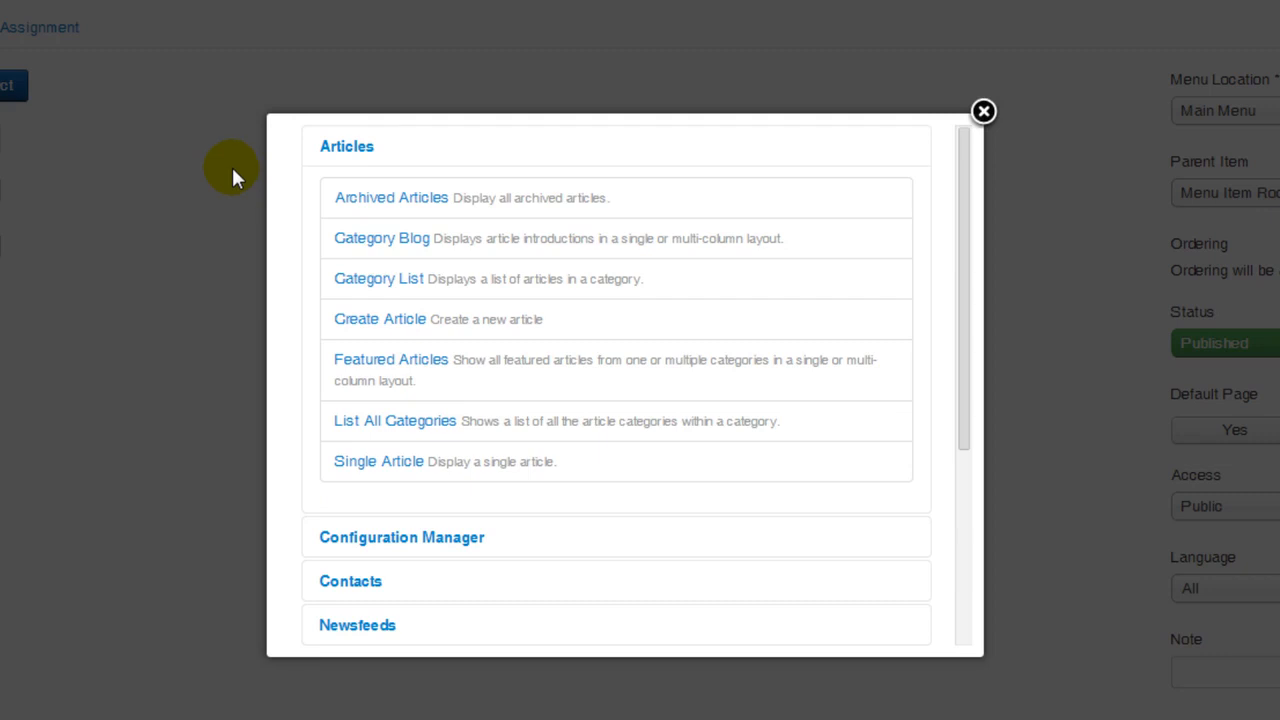
left_click(400, 463)
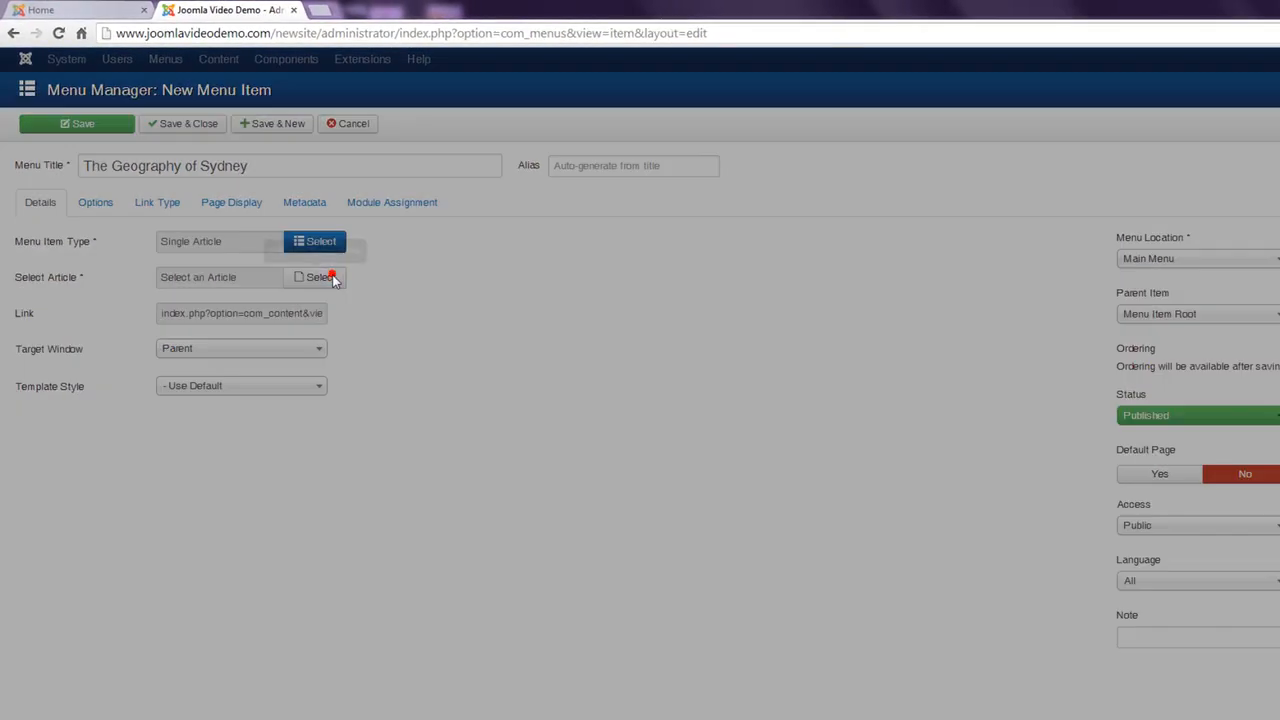
Filter the articles by the Geography category, choose "Geography of Sydney" for the menu item, and save and close it.
left_click(437, 362)
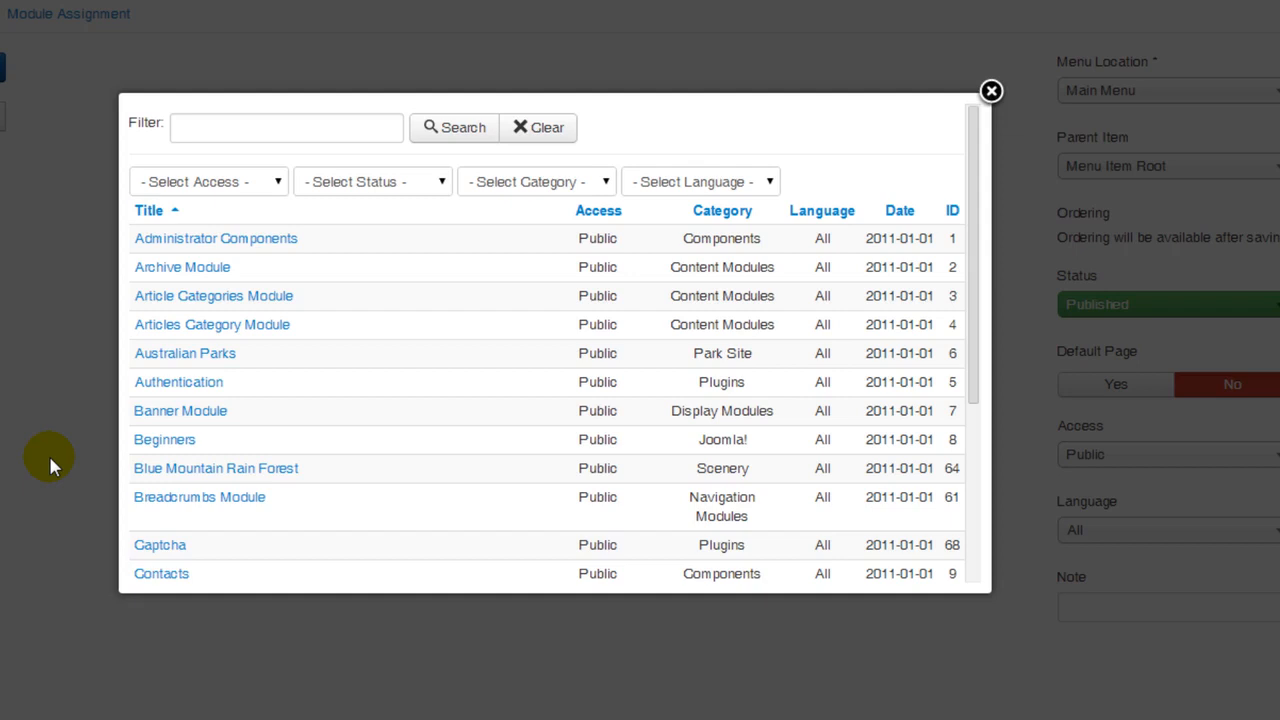
left_click(548, 183)
left_click_drag(632, 223, 625, 474)
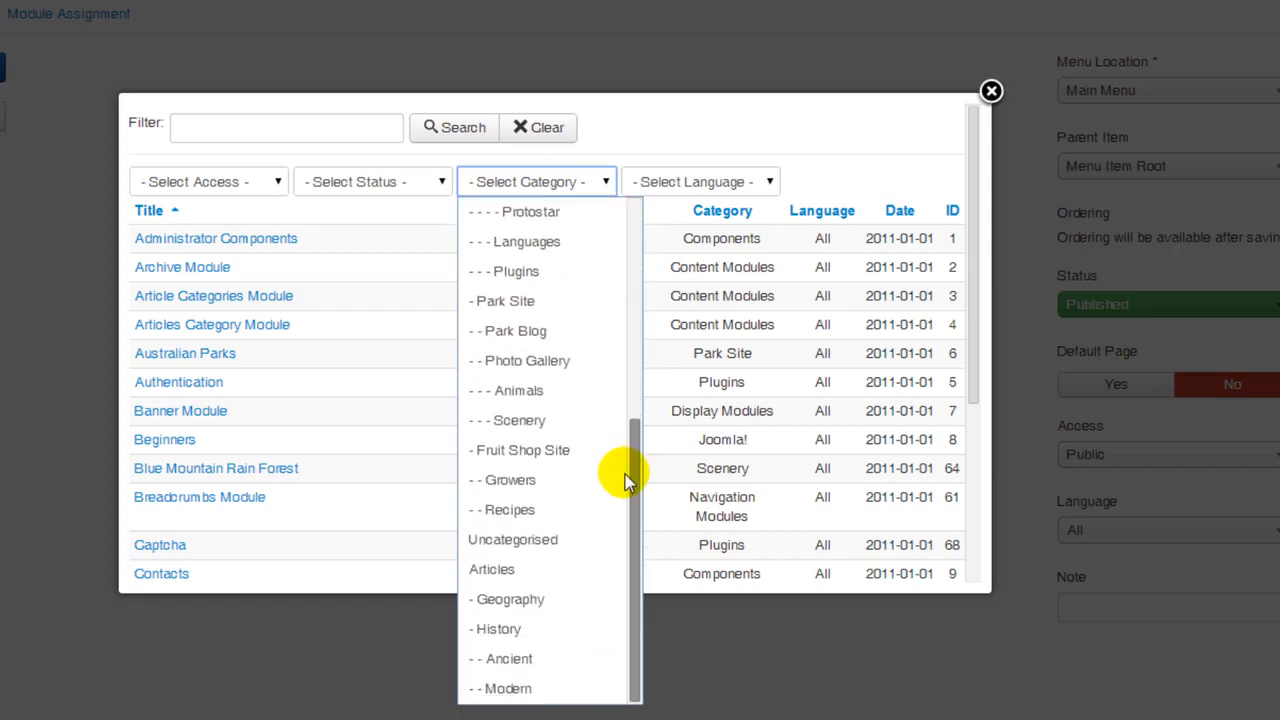
left_click(506, 600)
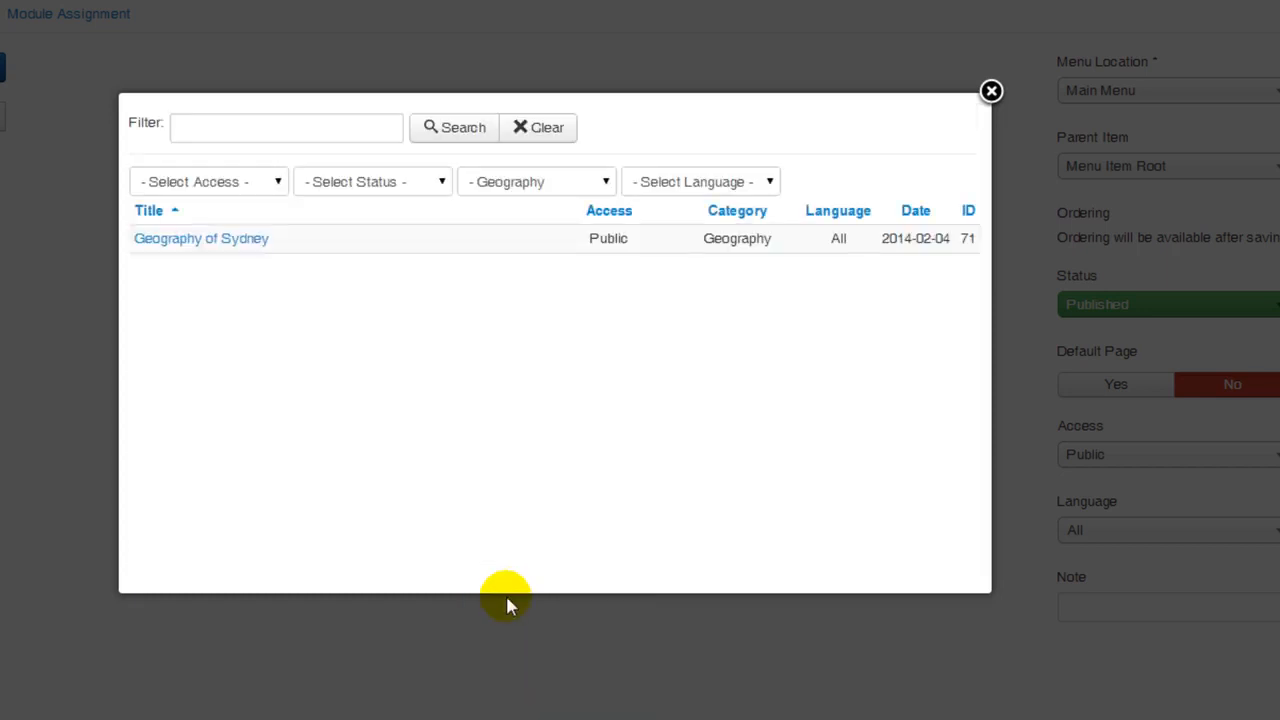
left_click(250, 241)
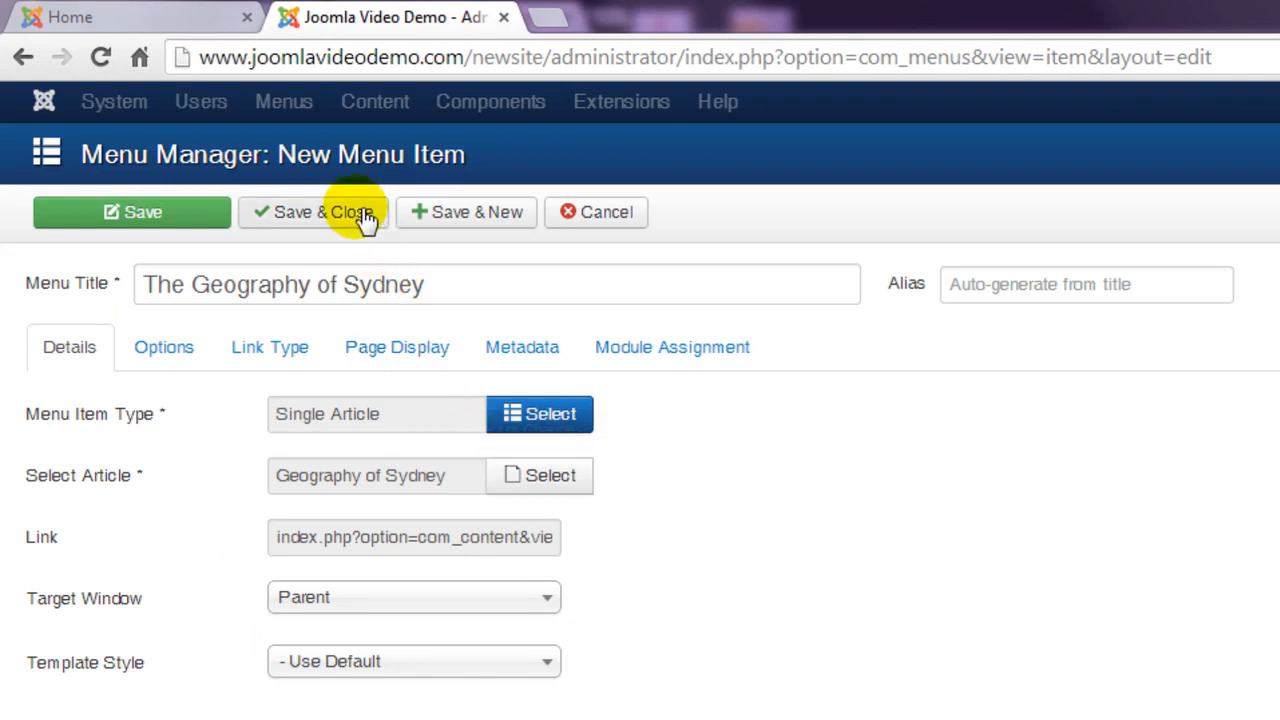
left_click(365, 220)
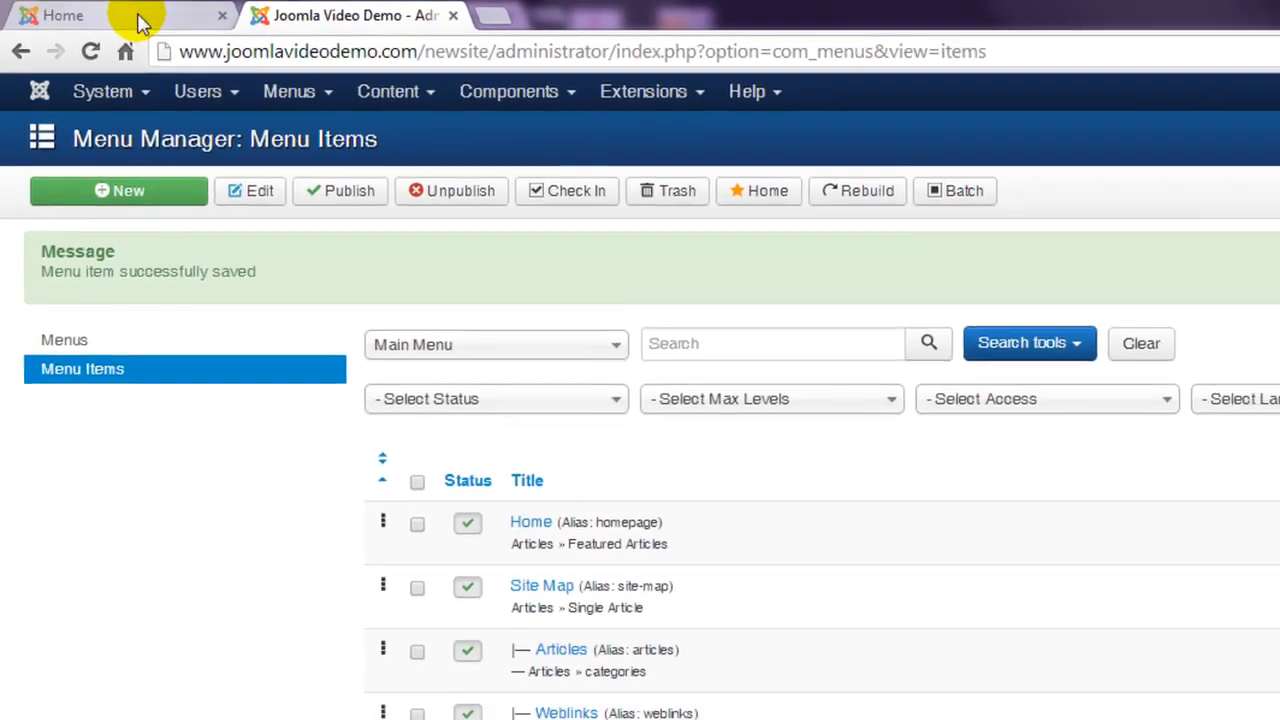
Reload the public home page and follow the "The Geography of Sydney" link under This Site.
left_click(140, 17)
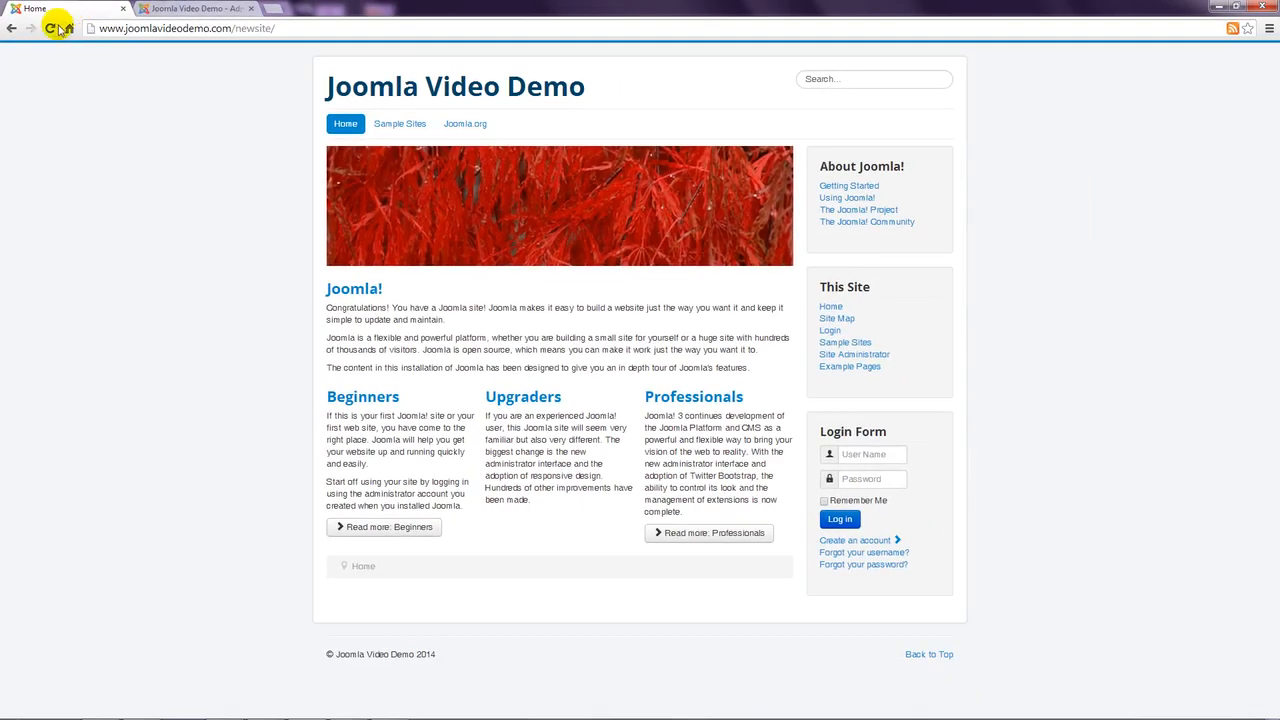
left_click(52, 28)
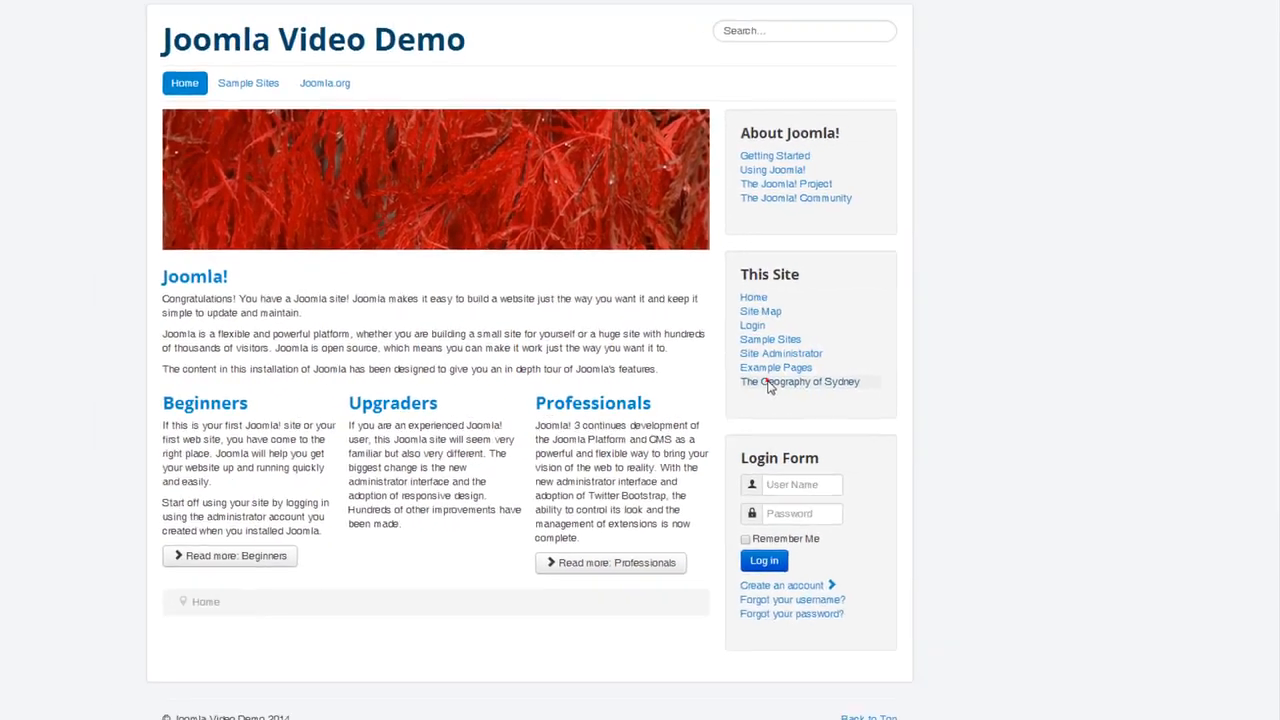
left_click(769, 381)
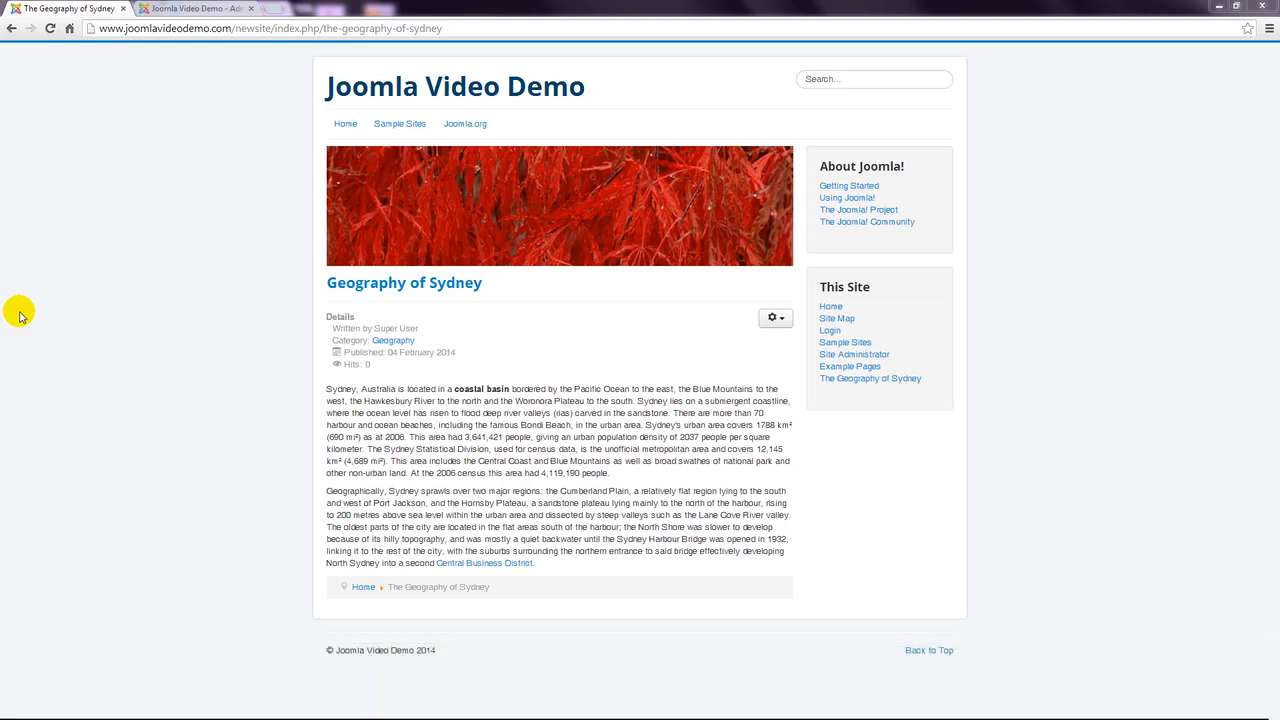
Return to the administrator area and add a new menu in Menu Manager with the title "Our Articles".
left_click(210, 9)
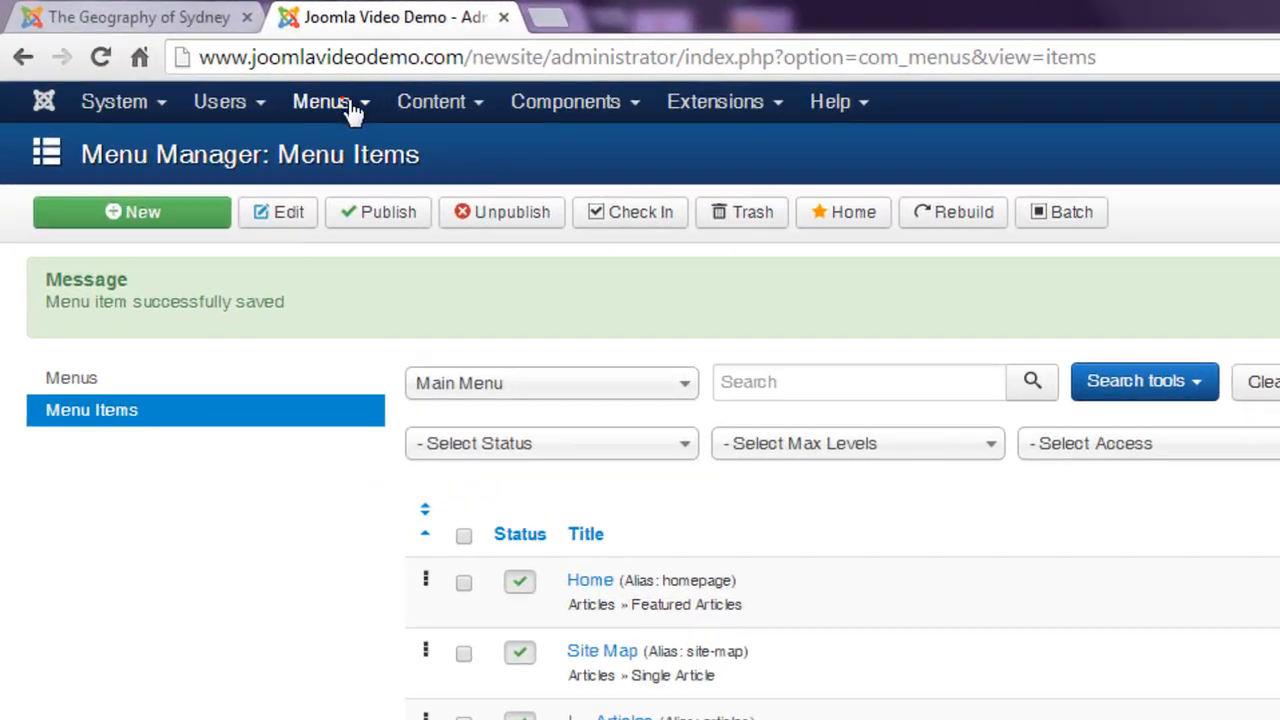
left_click(170, 51)
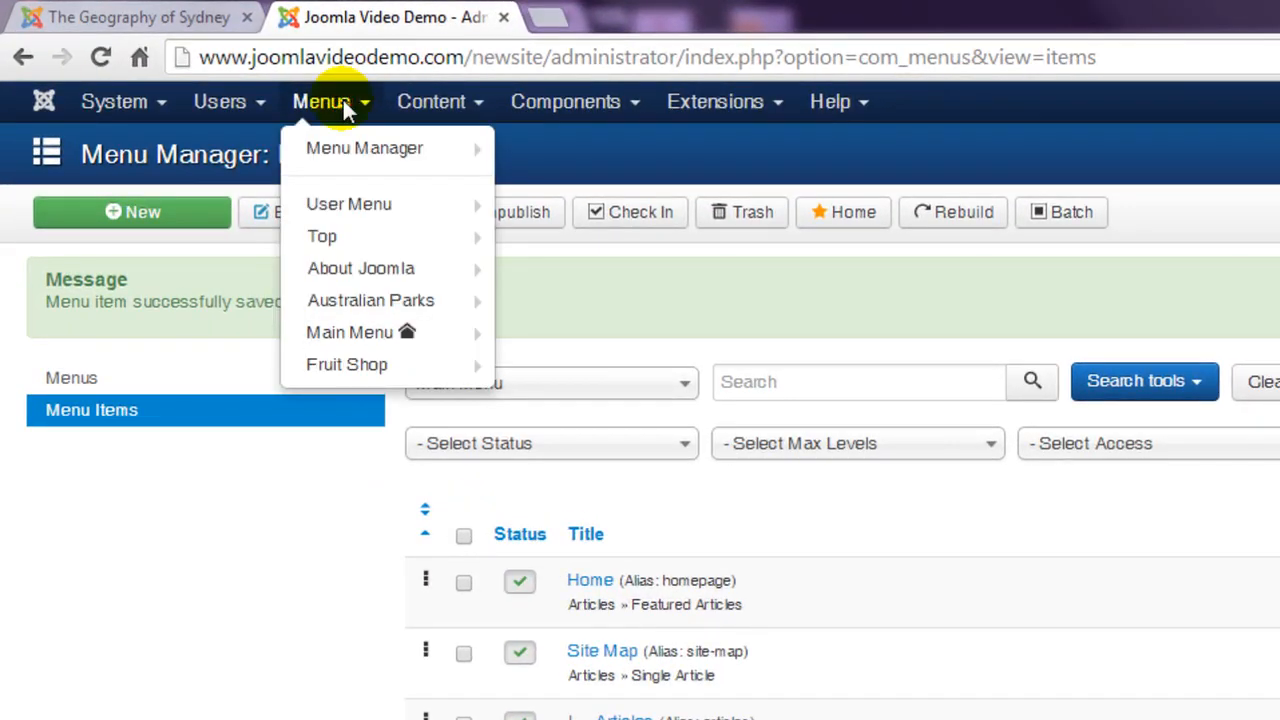
left_click(363, 160)
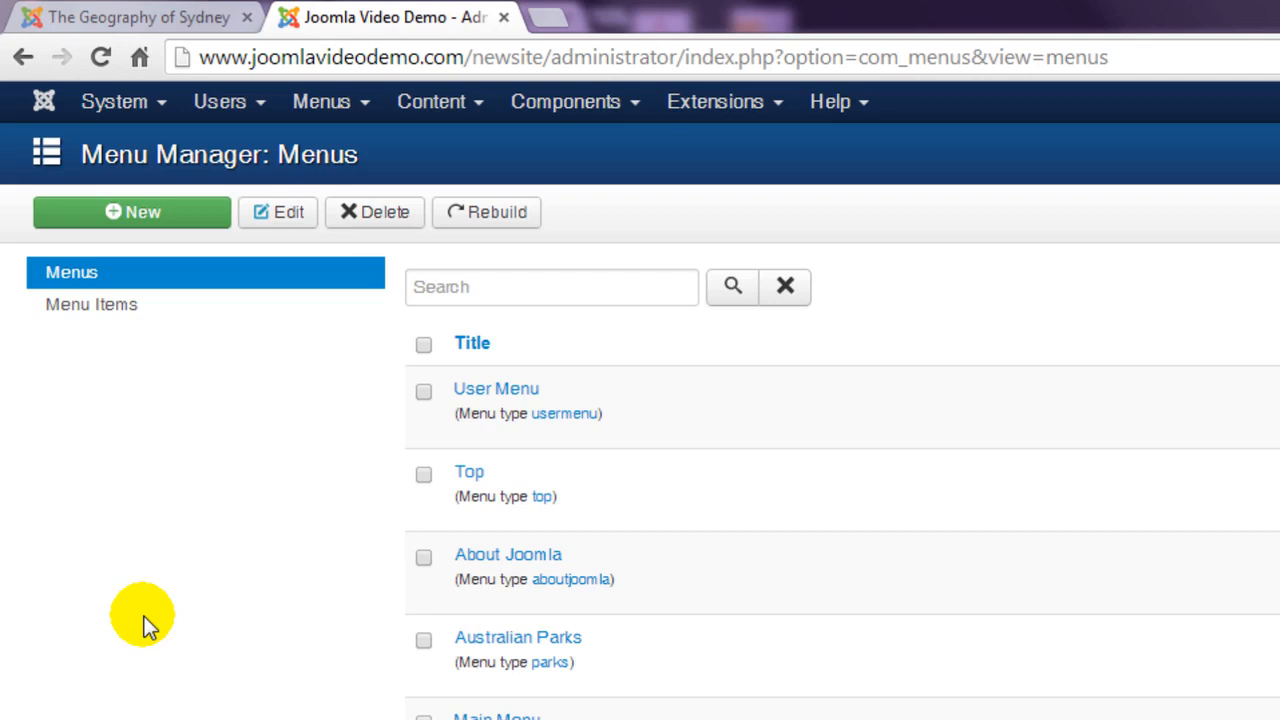
left_click(200, 228)
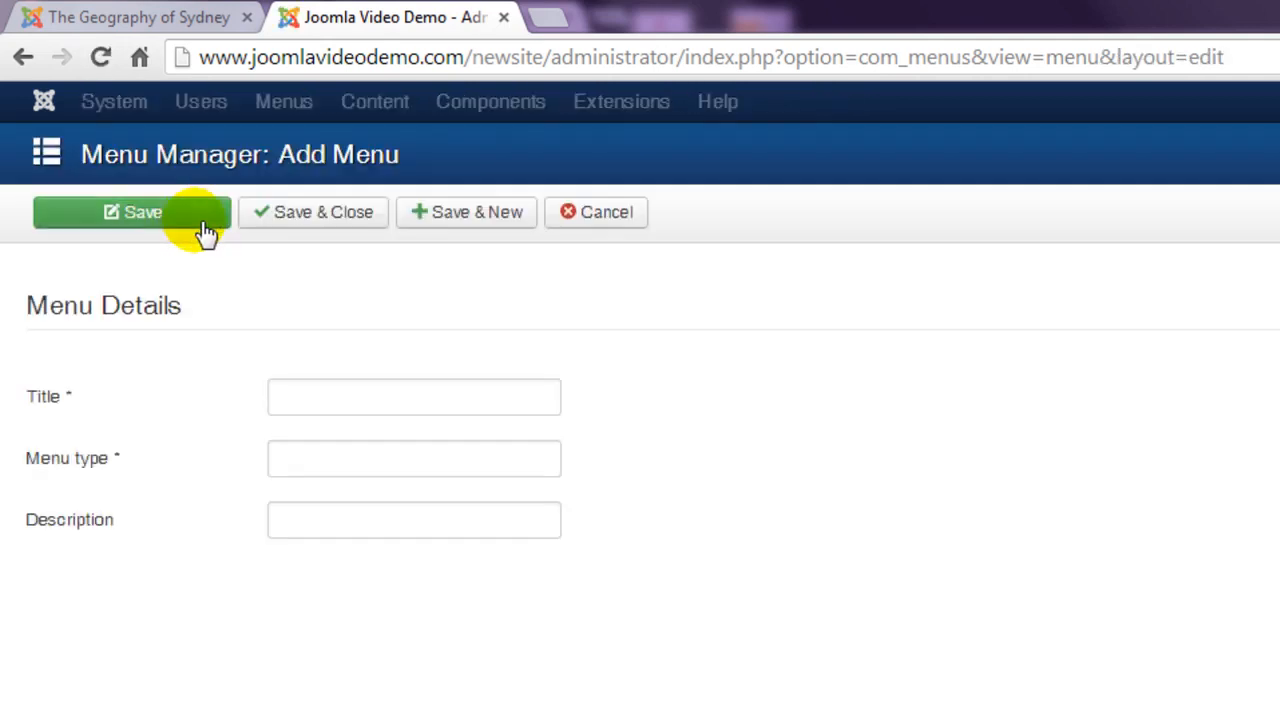
left_click(309, 398)
type("Our Articles")
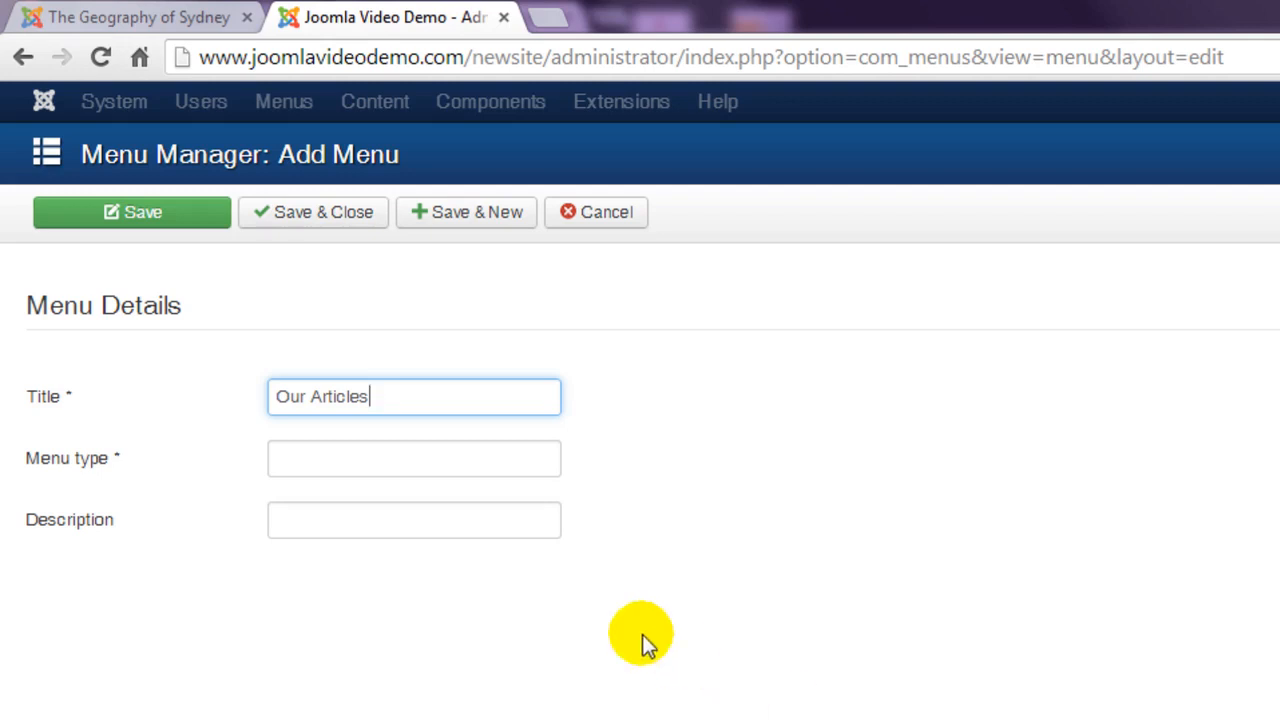
Set the menu type to "articles" and the description to "General articles", and save and close the menu.
left_click(442, 462)
type("articles")
left_click(712, 656)
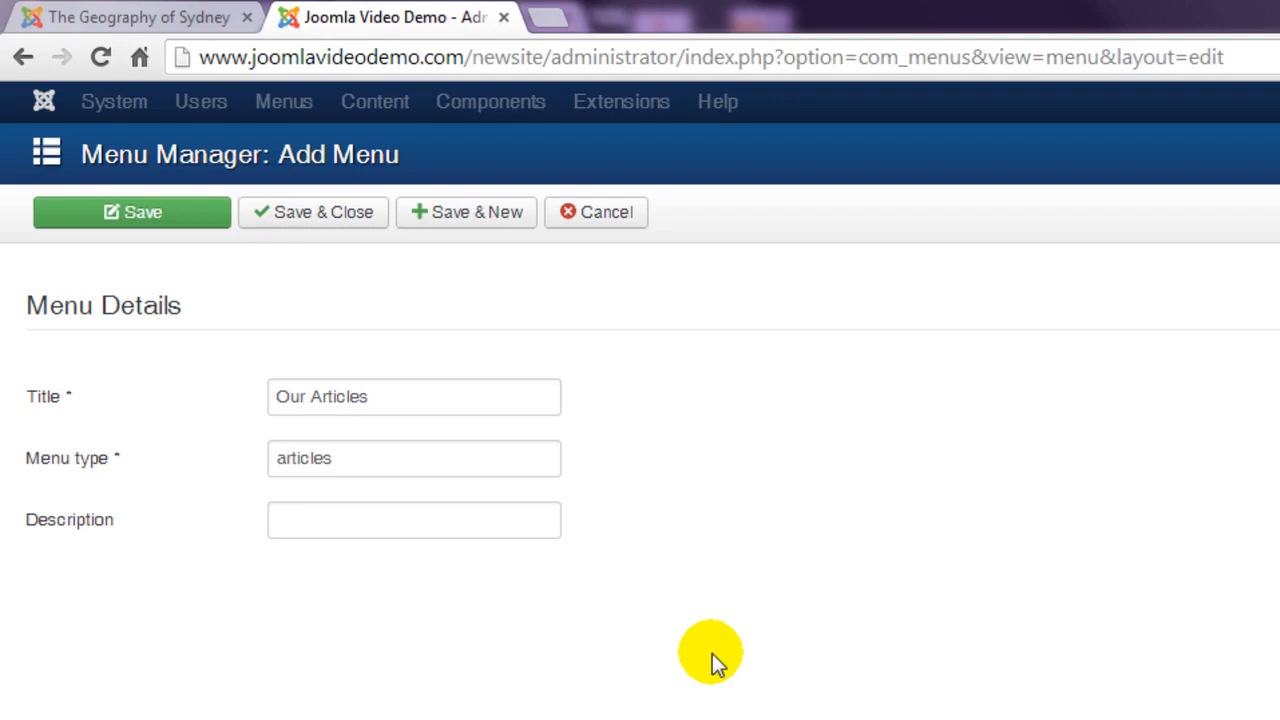
left_click(452, 537)
type("General a")
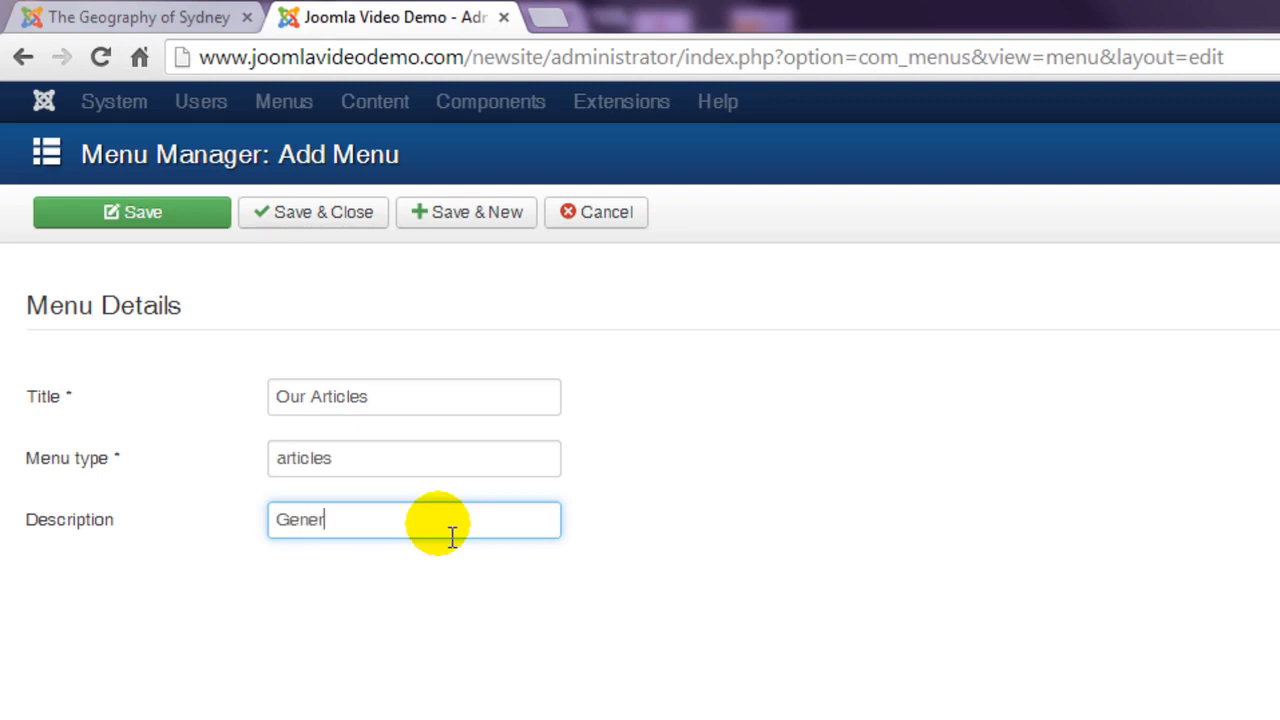
type("icles")
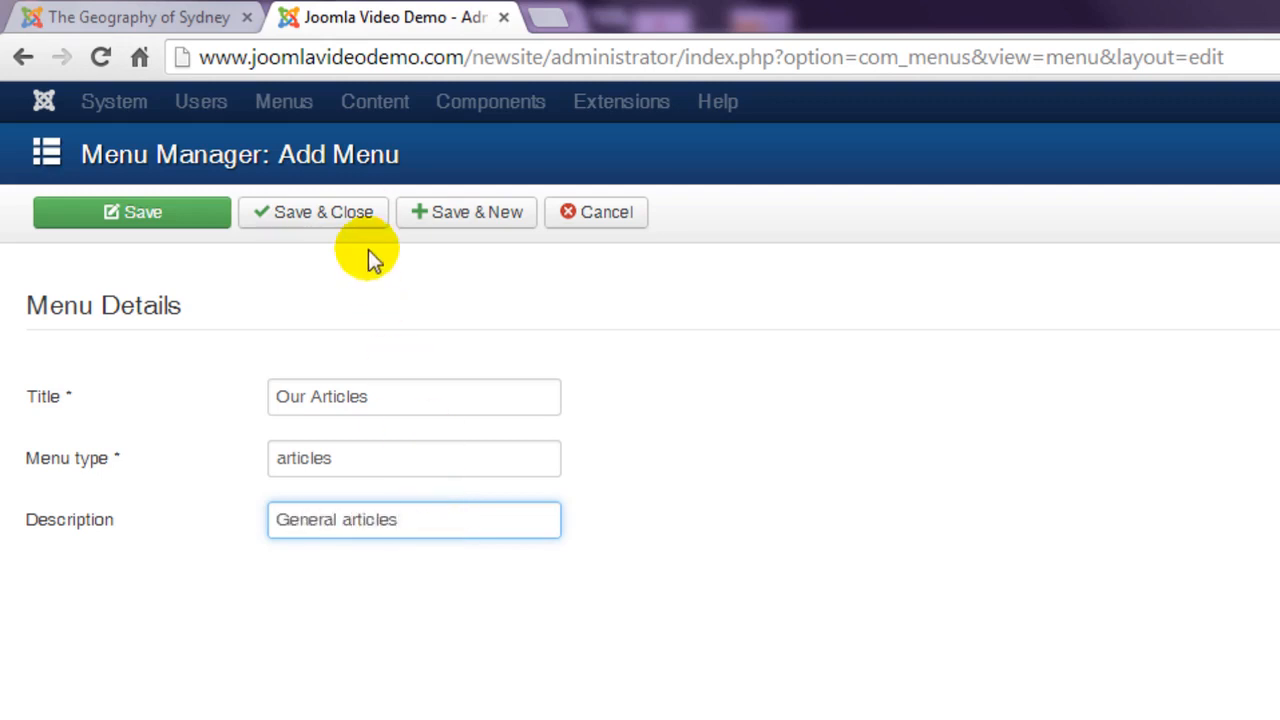
left_click(365, 214)
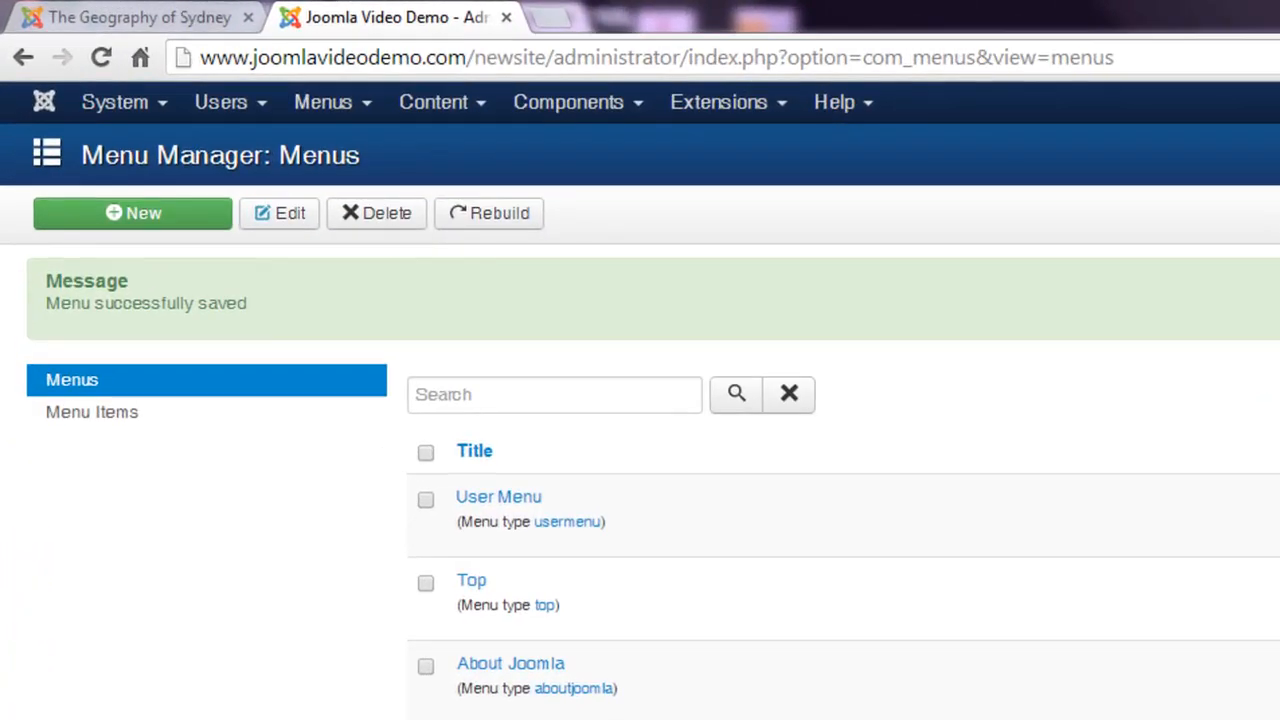
Add a new menu item to the Our Articles menu with the title "Geography of Sydney".
left_click(323, 101)
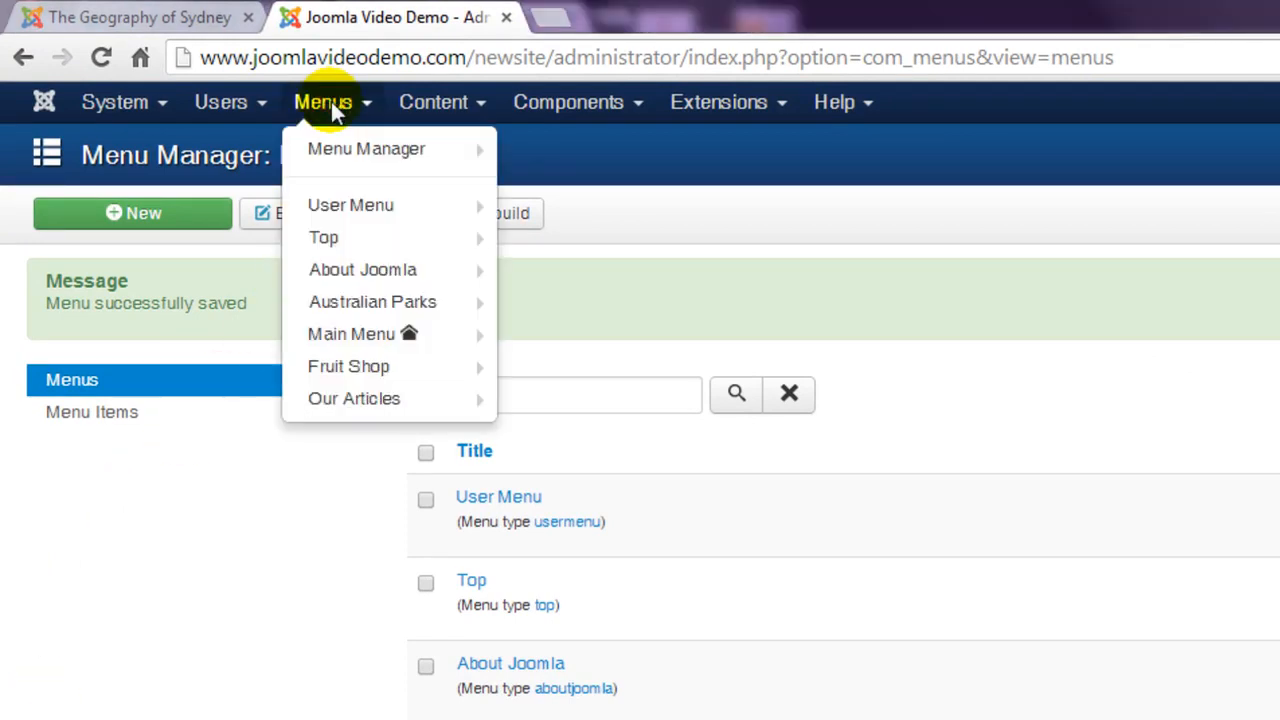
mouse_move(372, 404)
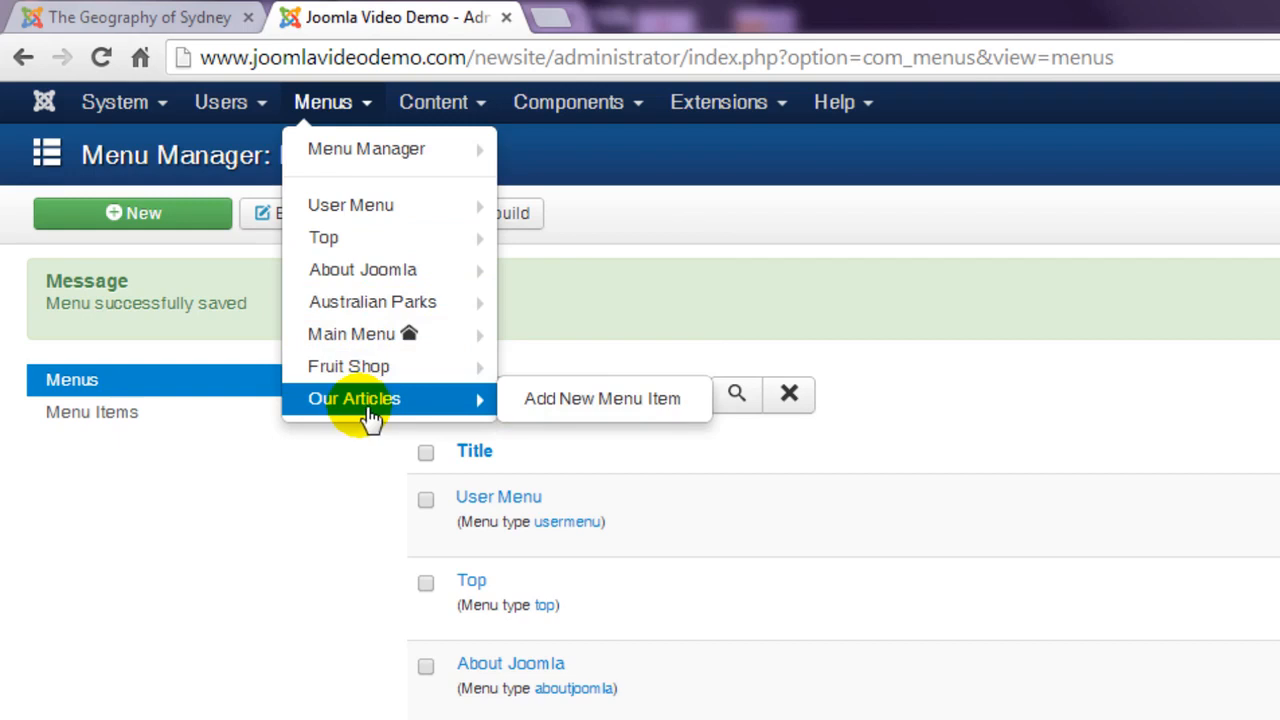
left_click(603, 400)
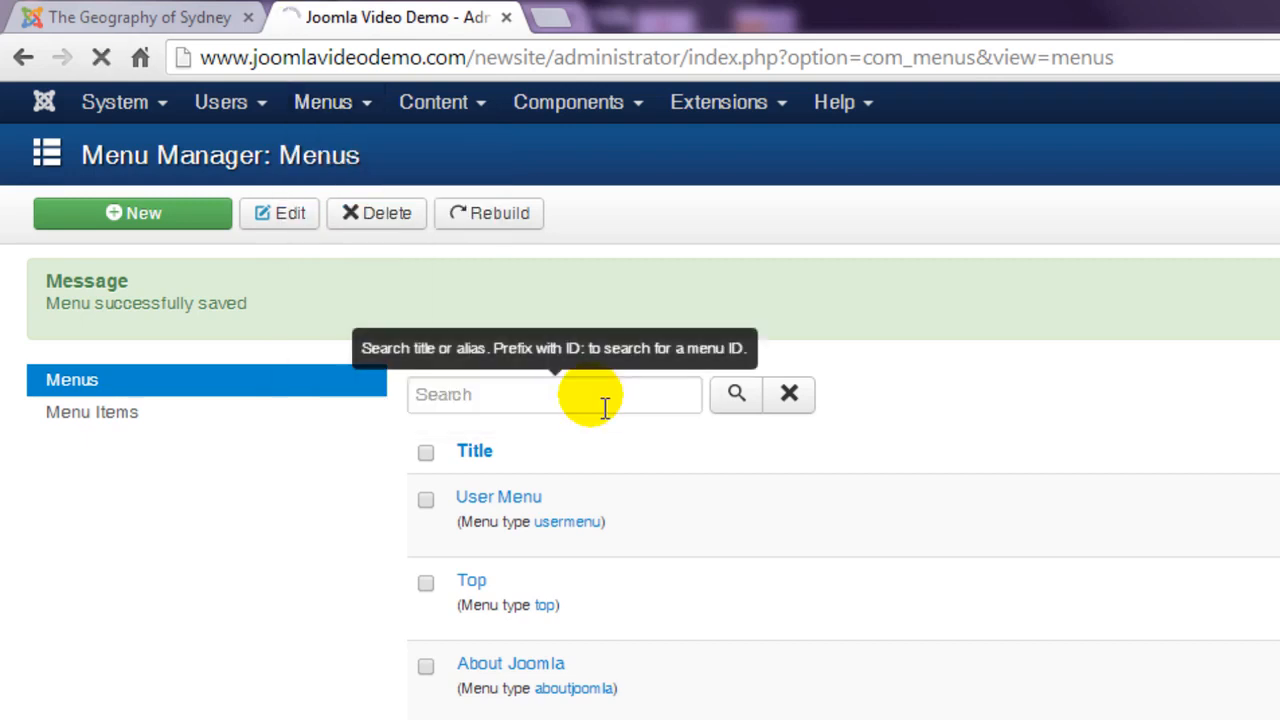
left_click(226, 284)
type("Geo")
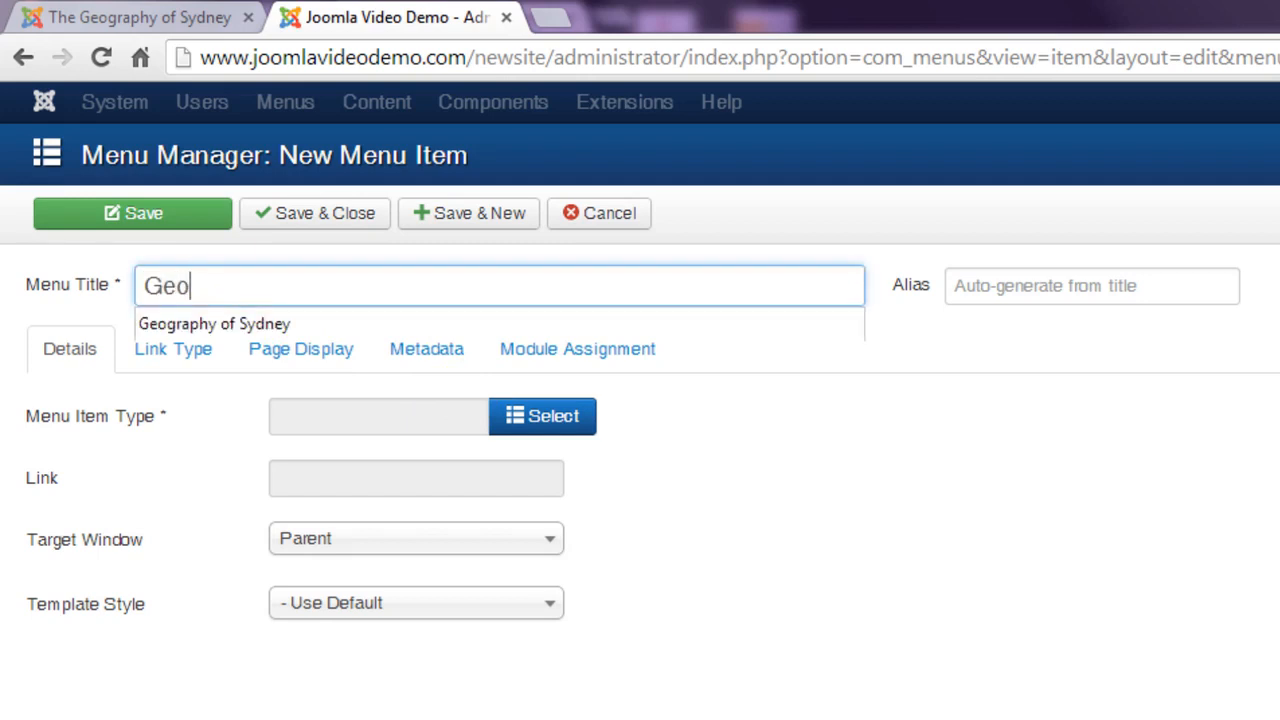
type("graphy of Sydney")
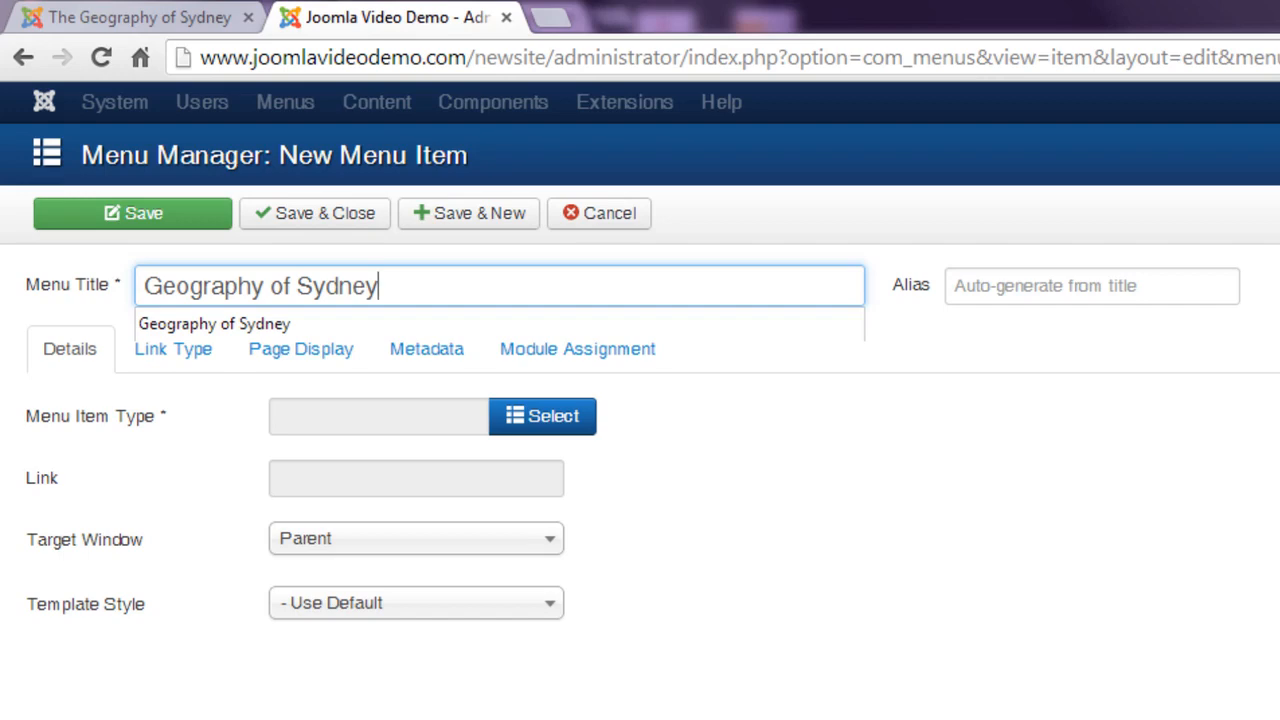
Set the new menu item's type to Single Article from the Articles group.
left_click(566, 422)
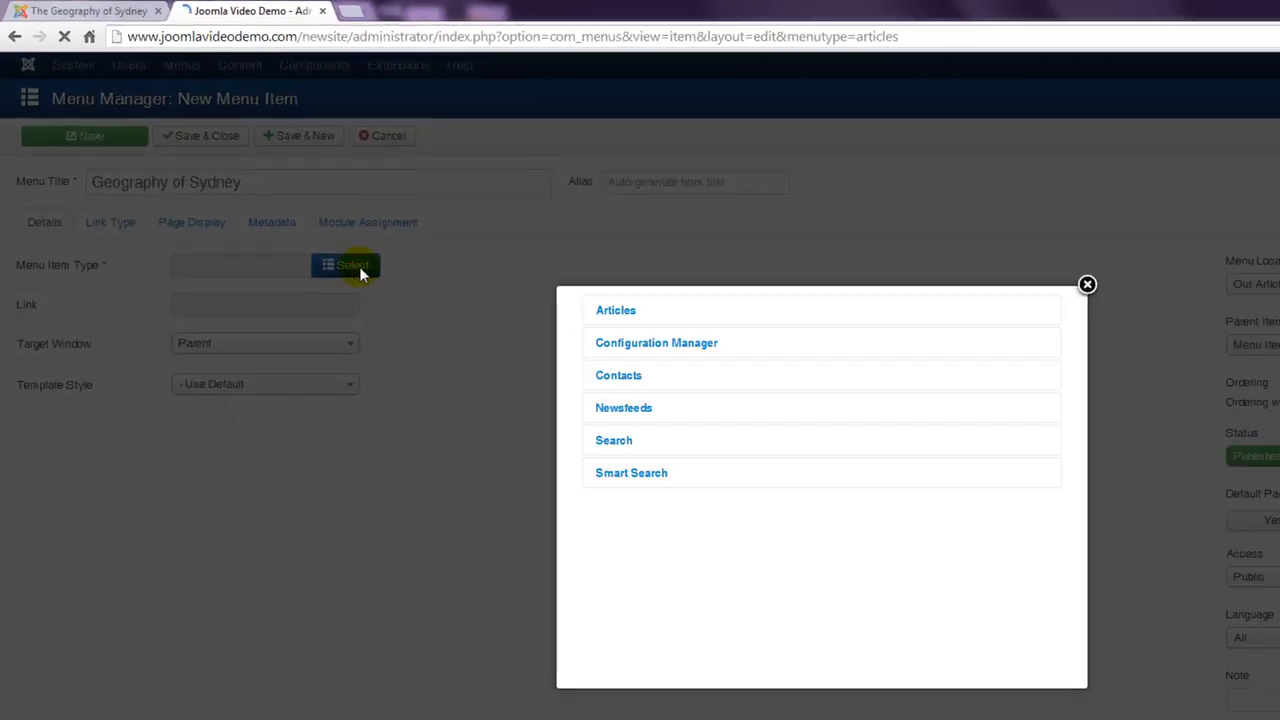
left_click(627, 315)
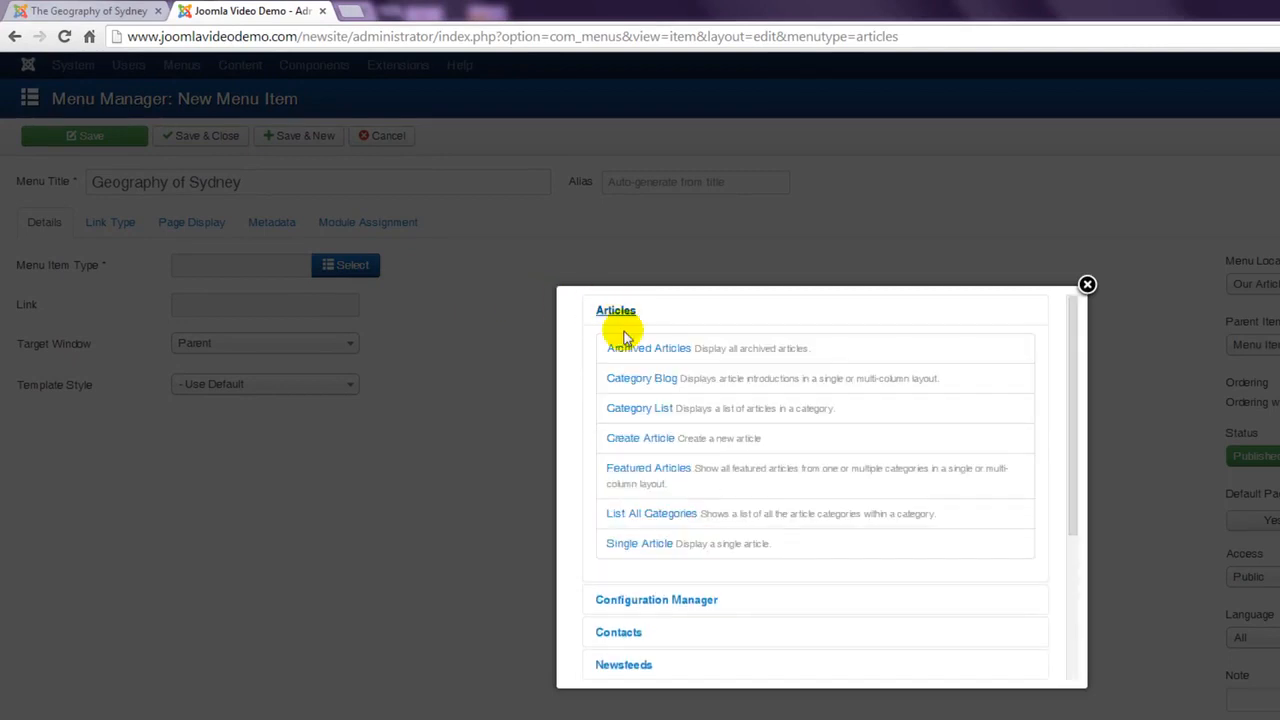
left_click(647, 541)
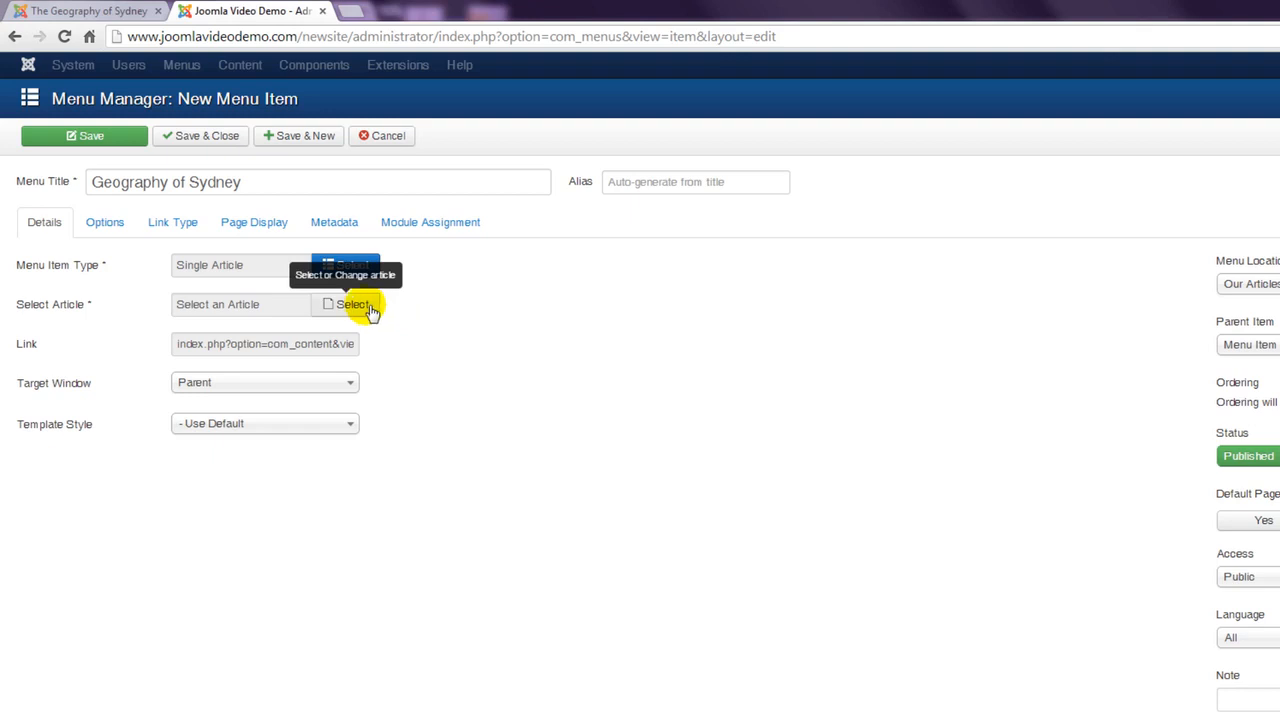
Choose the "Geography of Sydney" article for the menu item, and save and close it.
left_click(365, 304)
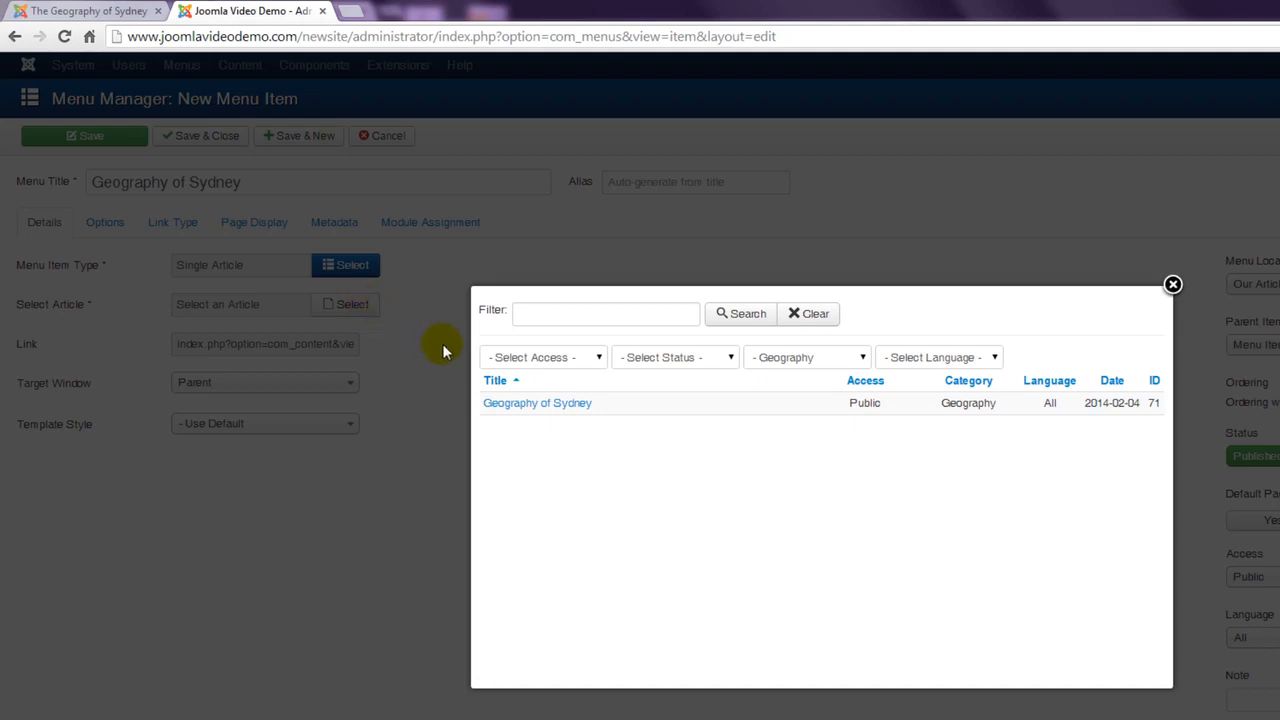
left_click(529, 412)
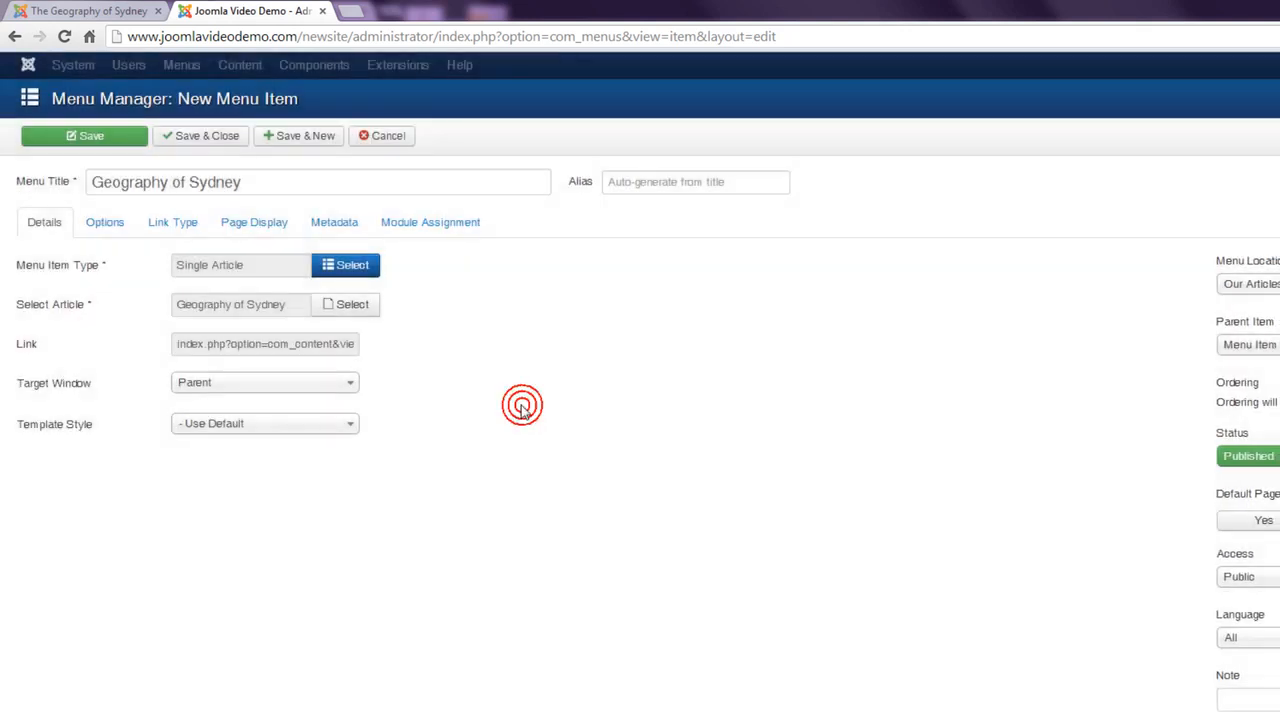
left_click(222, 140)
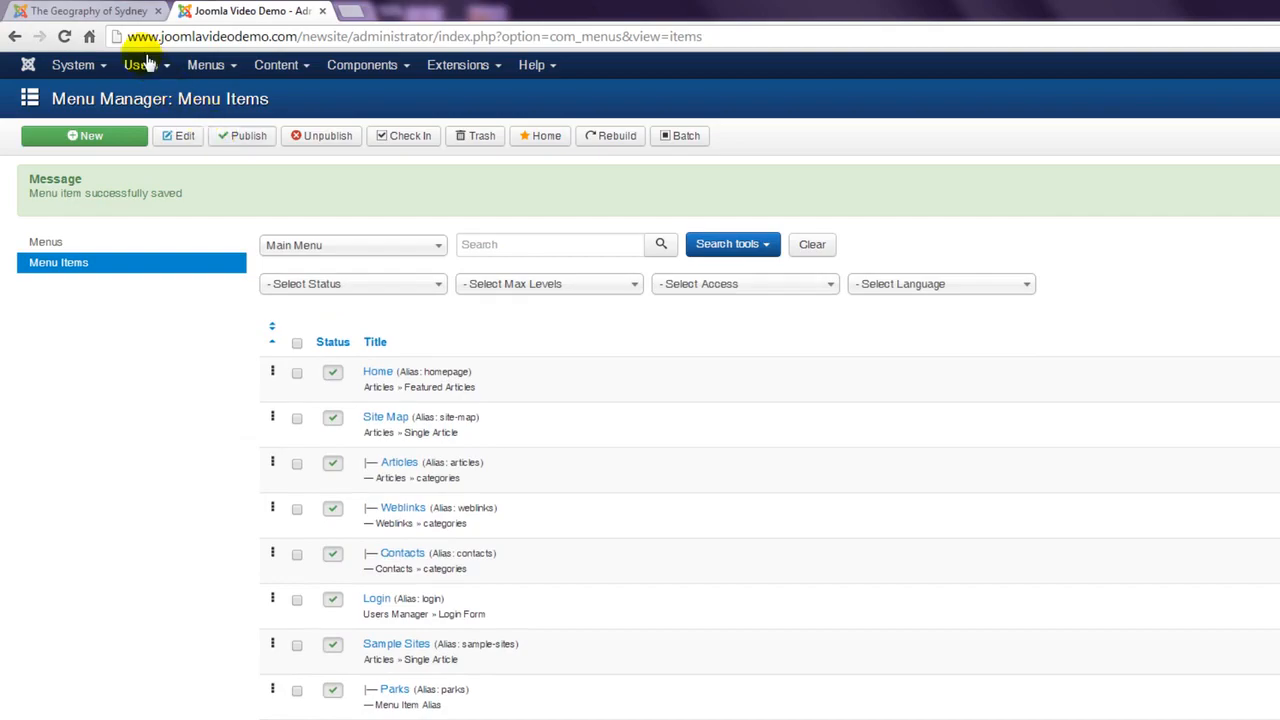
Switch to the public site and open its home page to check for the Our Articles menu.
left_click(106, 12)
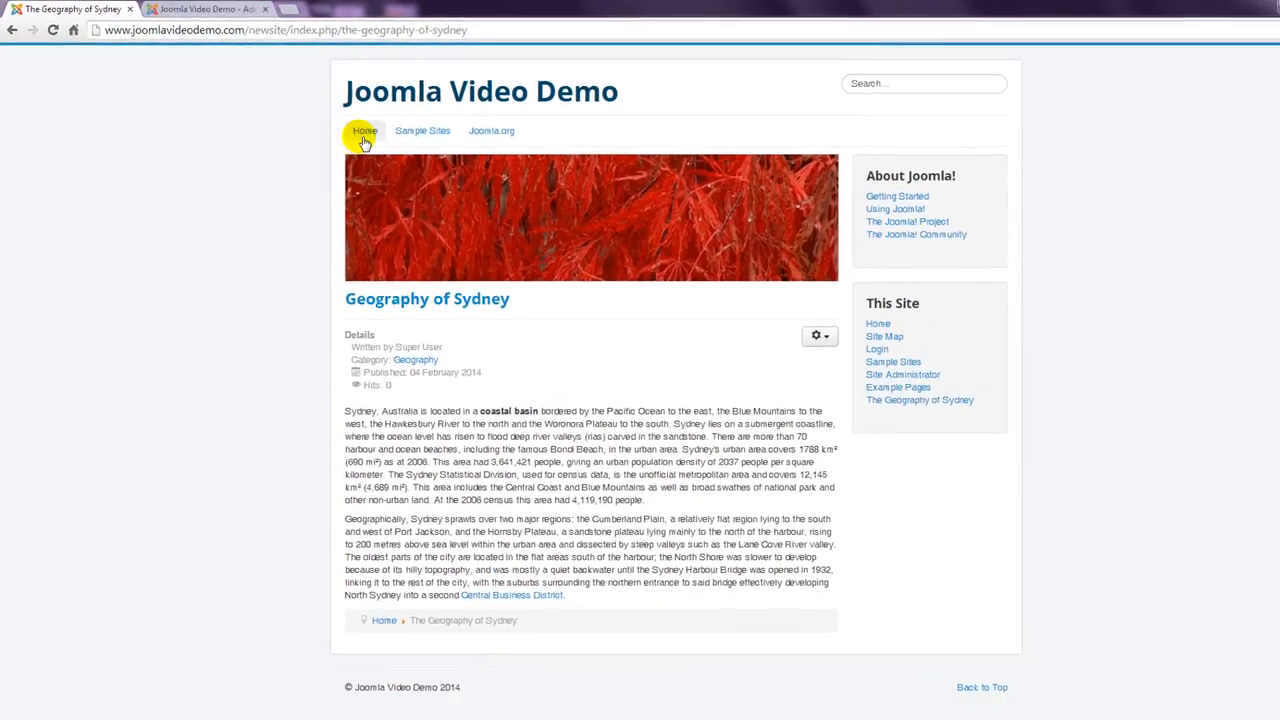
left_click(362, 134)
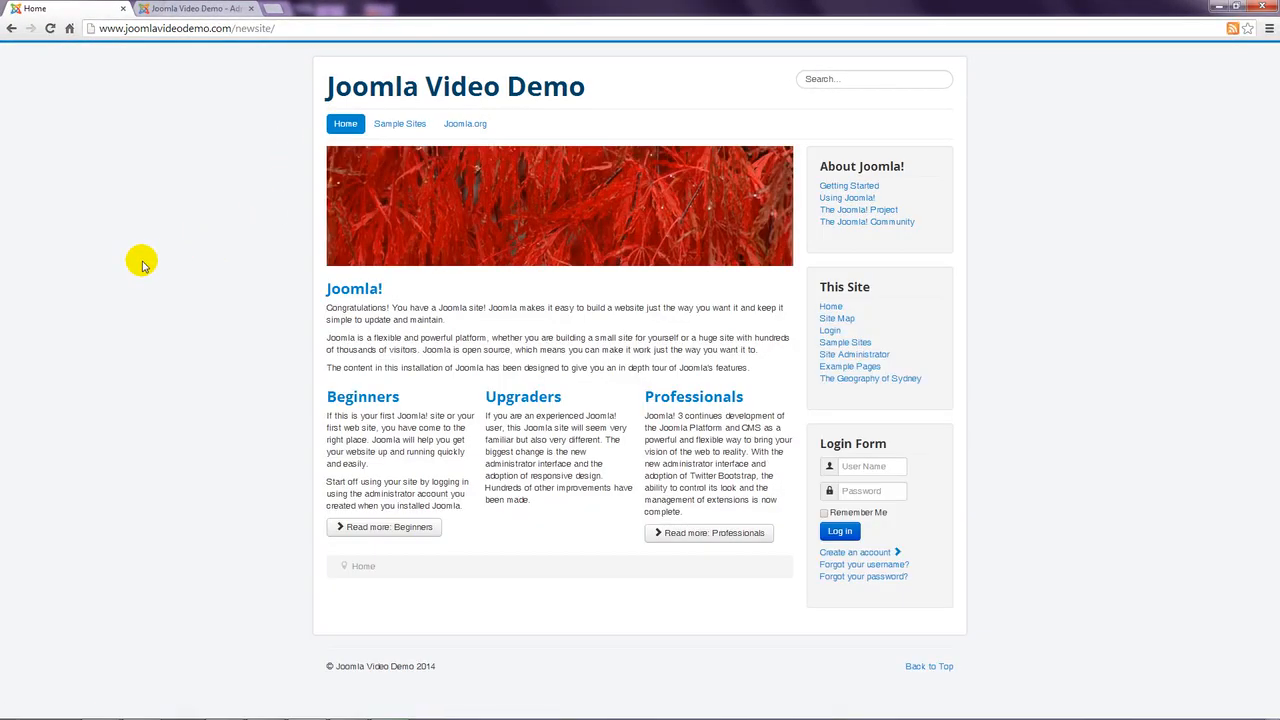